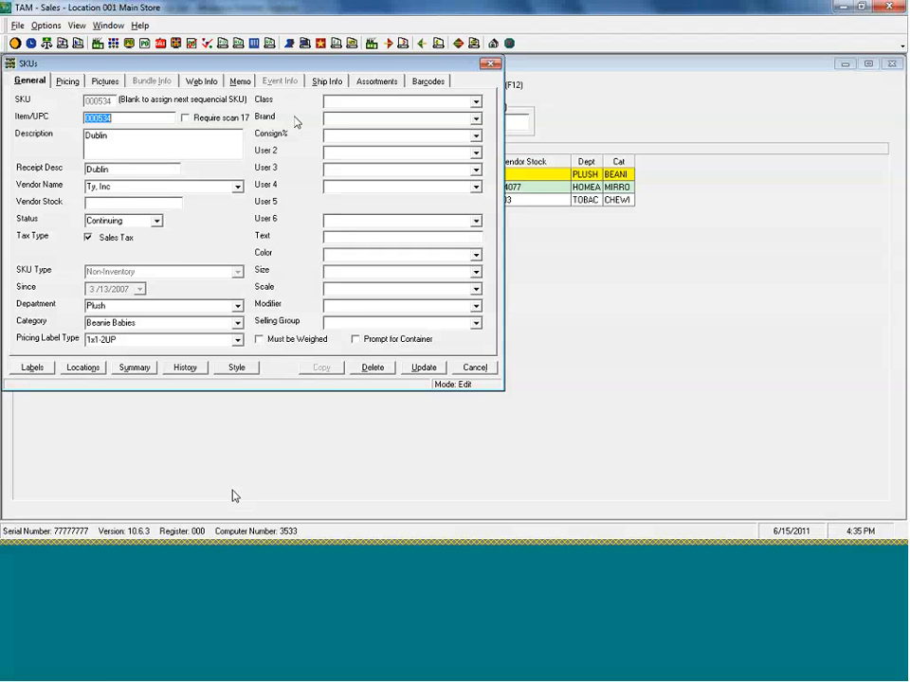
left_click(675, 16)
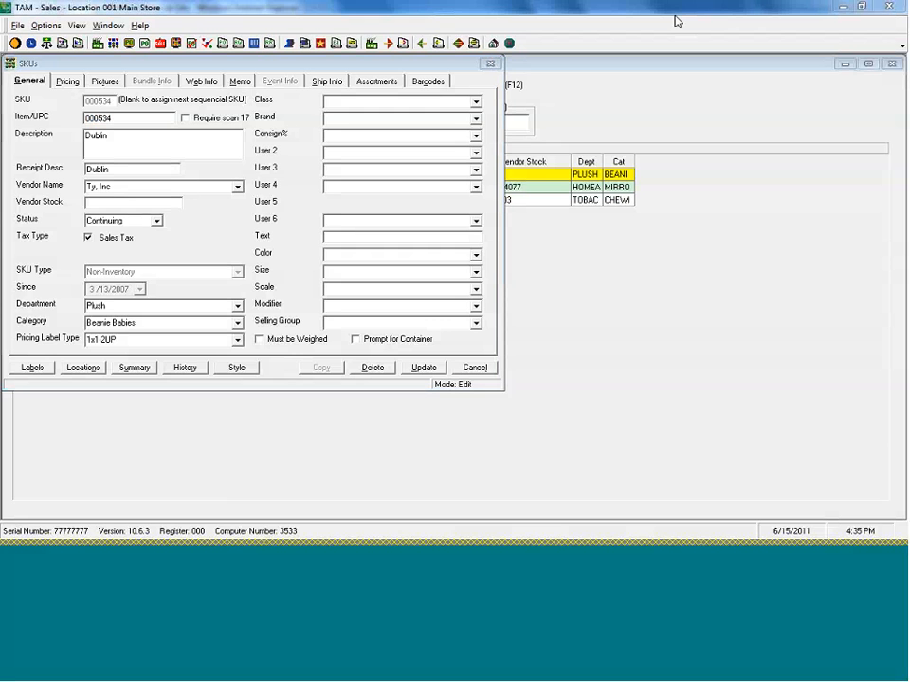
mouse_move(215, 176)
left_mouse_down()
mouse_move(226, 201)
mouse_move(215, 166)
left_mouse_up()
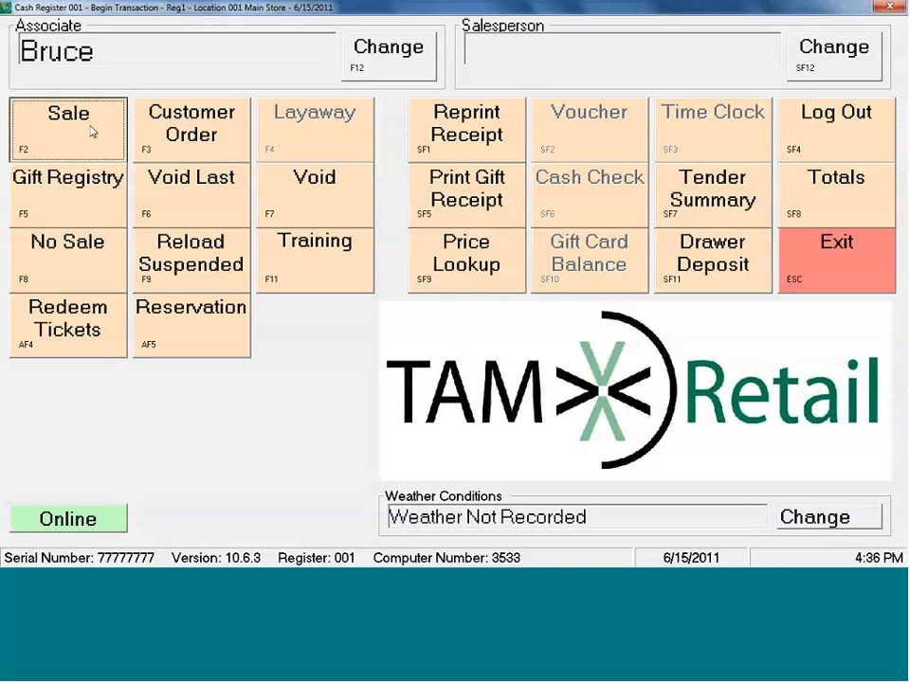
- Start a sale at the cash register and ring up two Dooley items and one Fearless item
left_click(90, 130)
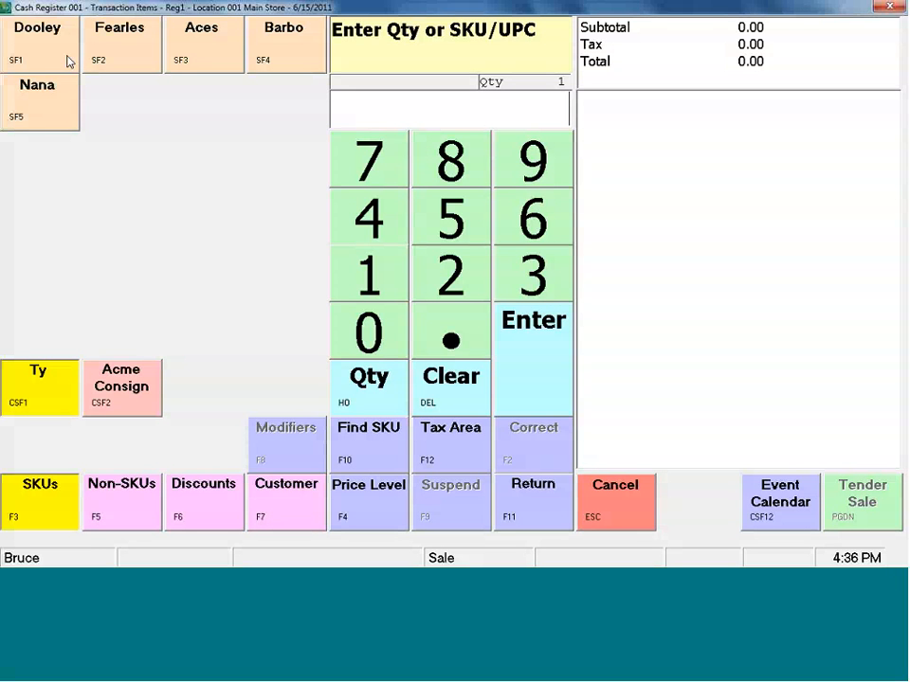
left_click(65, 58)
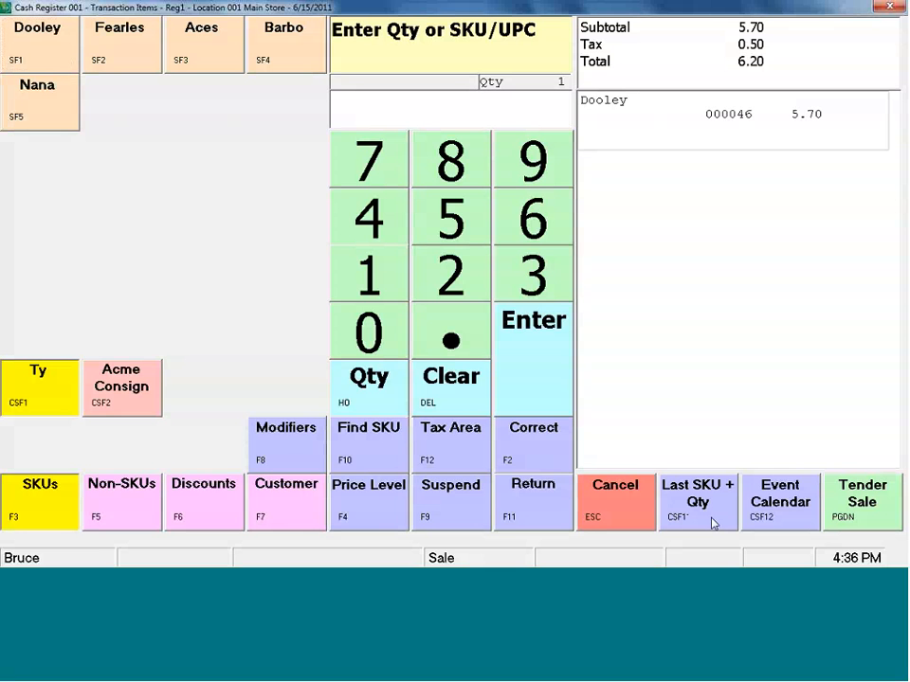
left_click(713, 522)
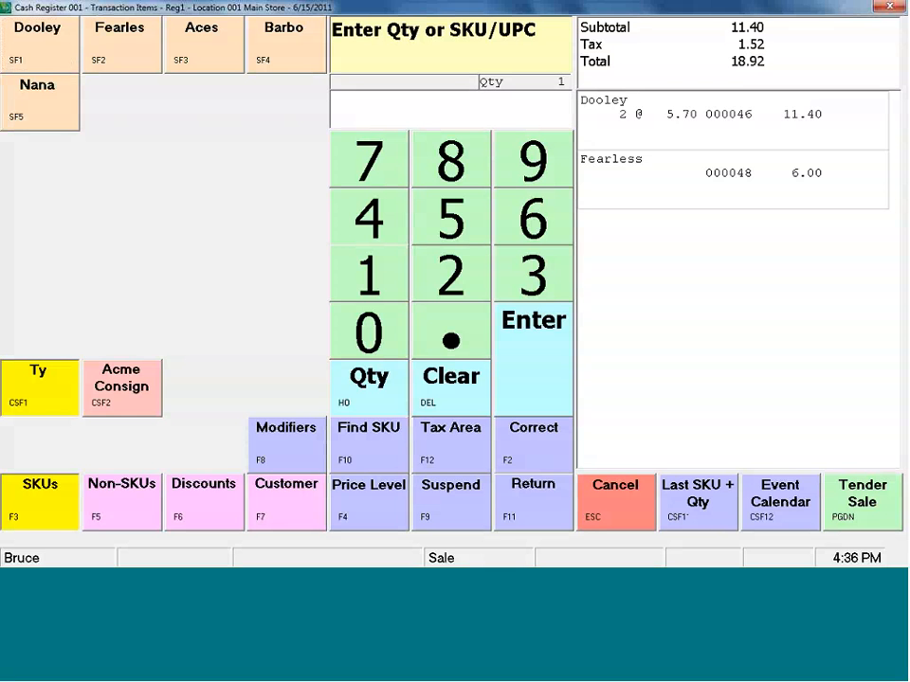
- Tender the full sale balance to MasterCard/Visa and complete the transaction
left_click(874, 509)
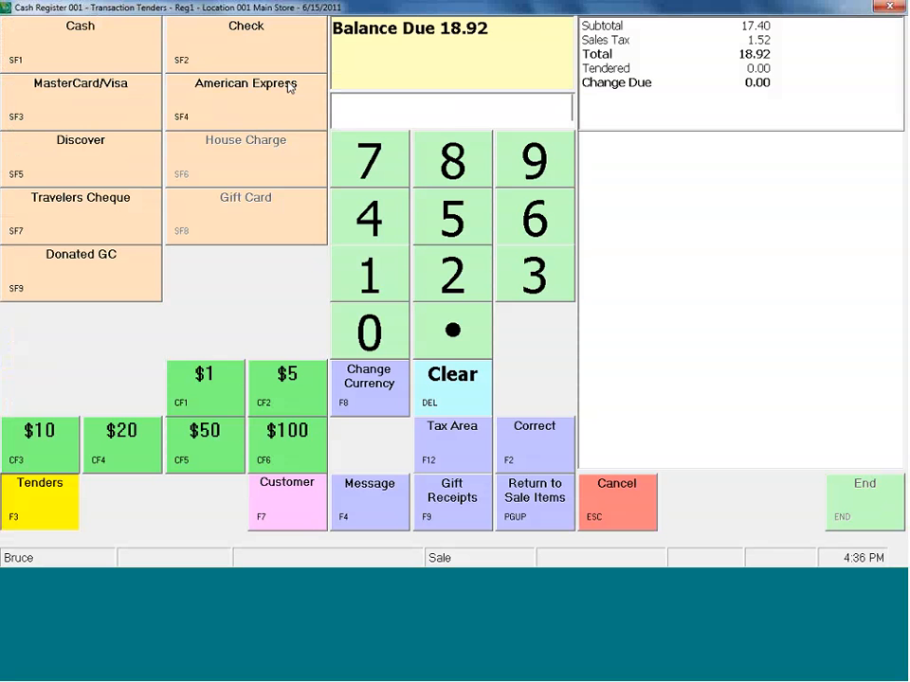
left_click(112, 107)
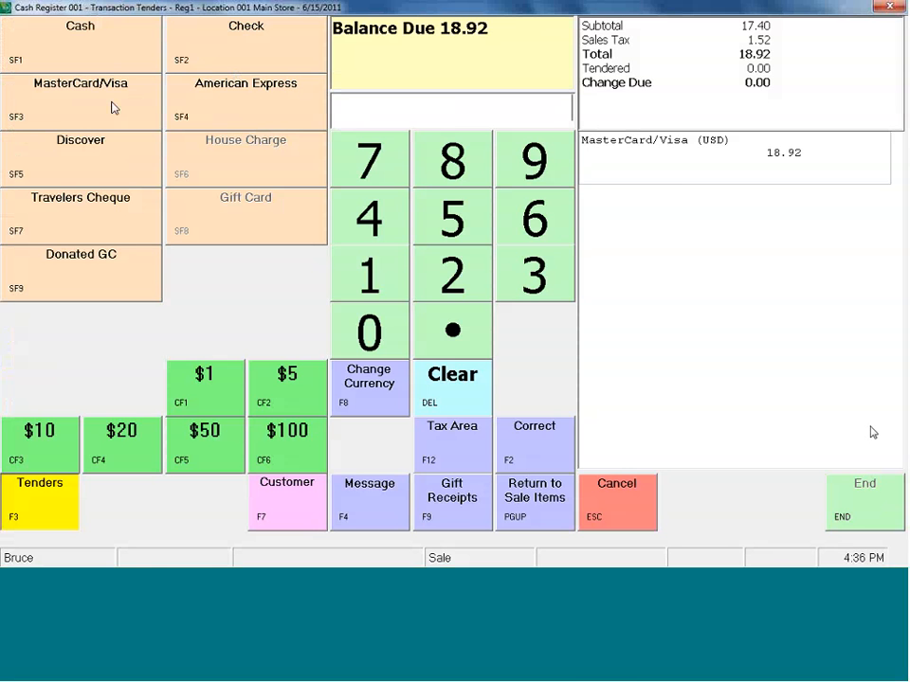
left_click(876, 511)
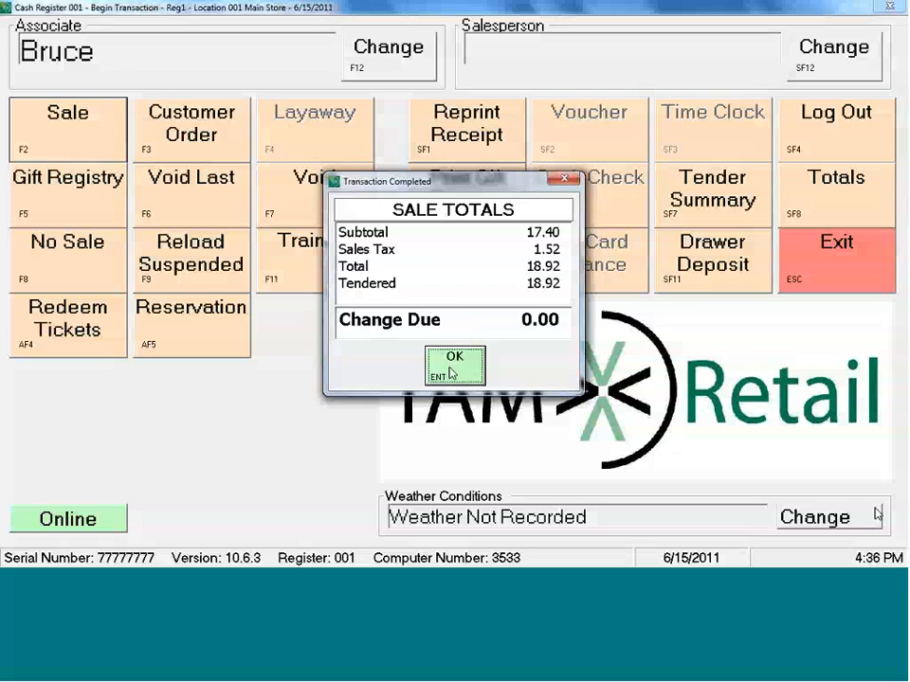
key("Return")
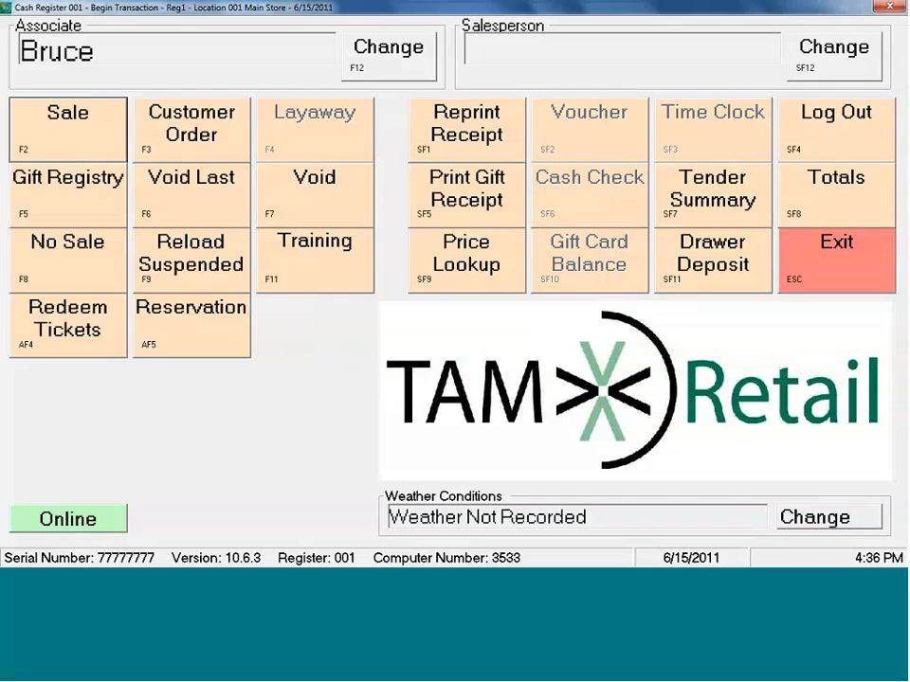
- Exit the cash register, then close the Dublin SKU record without saving along with the SKU Locator
key("Escape")
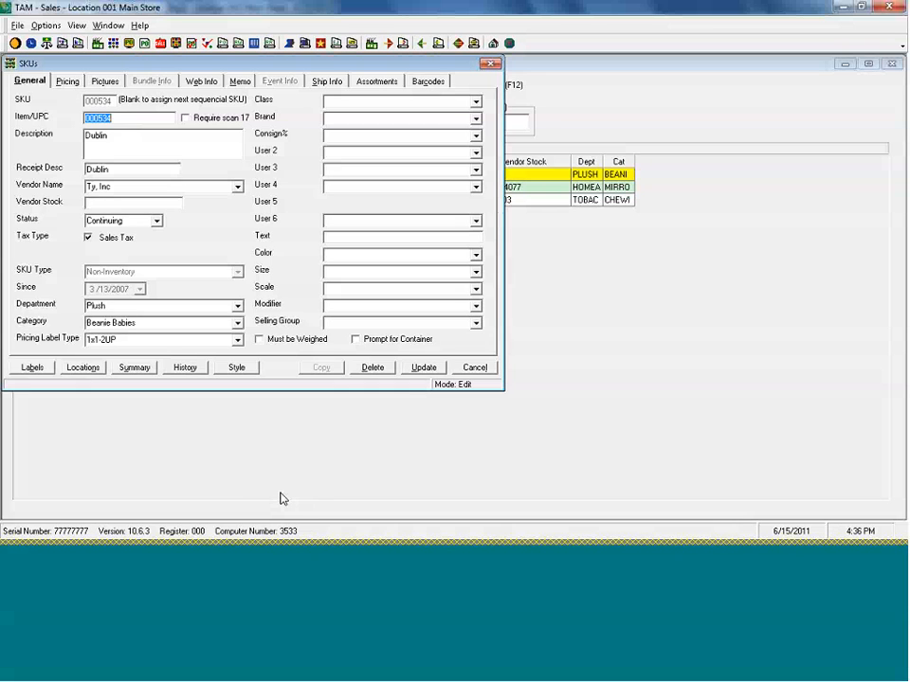
left_click(478, 367)
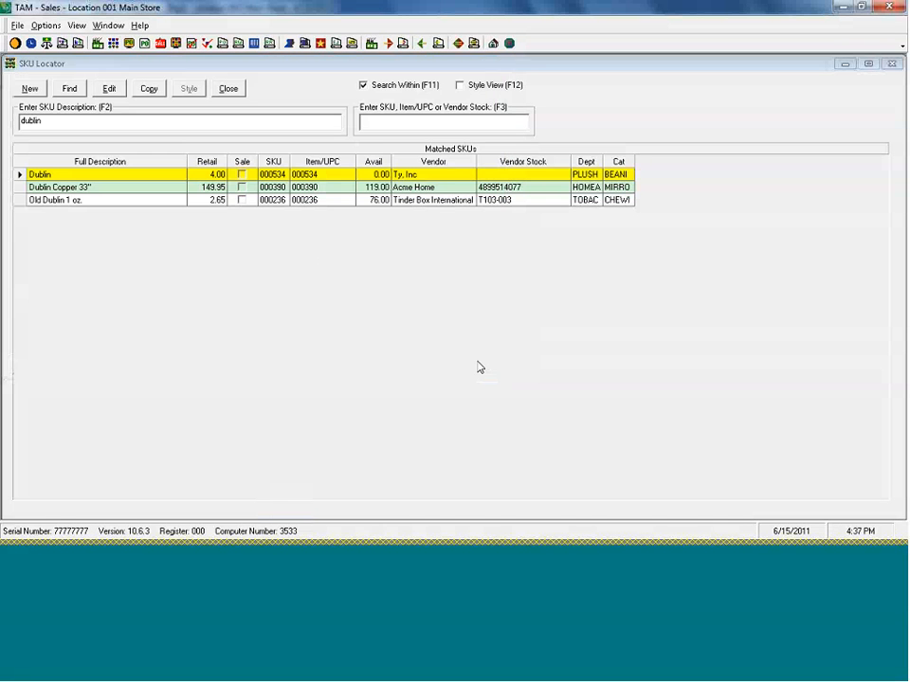
left_click(890, 63)
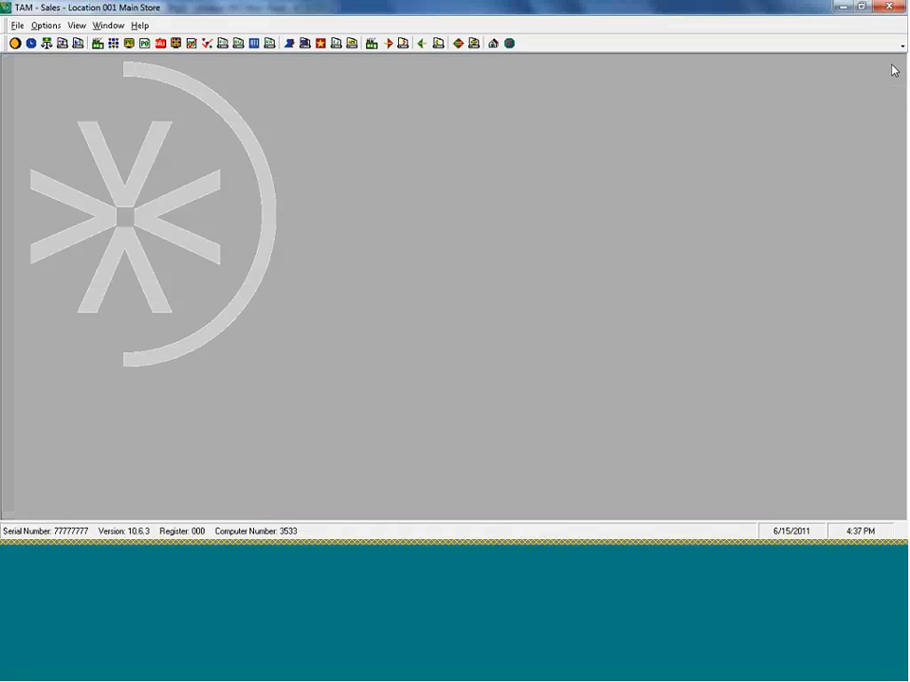
- Open the Commissioned Sales Analysis report from the Sales Management print options
left_click(51, 28)
mouse_move(76, 142)
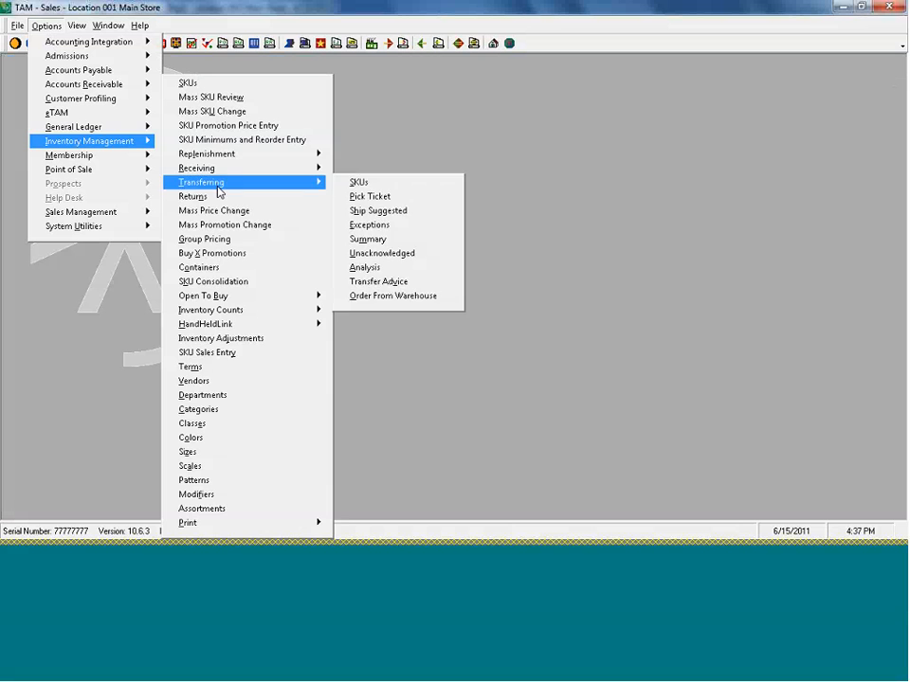
mouse_move(110, 181)
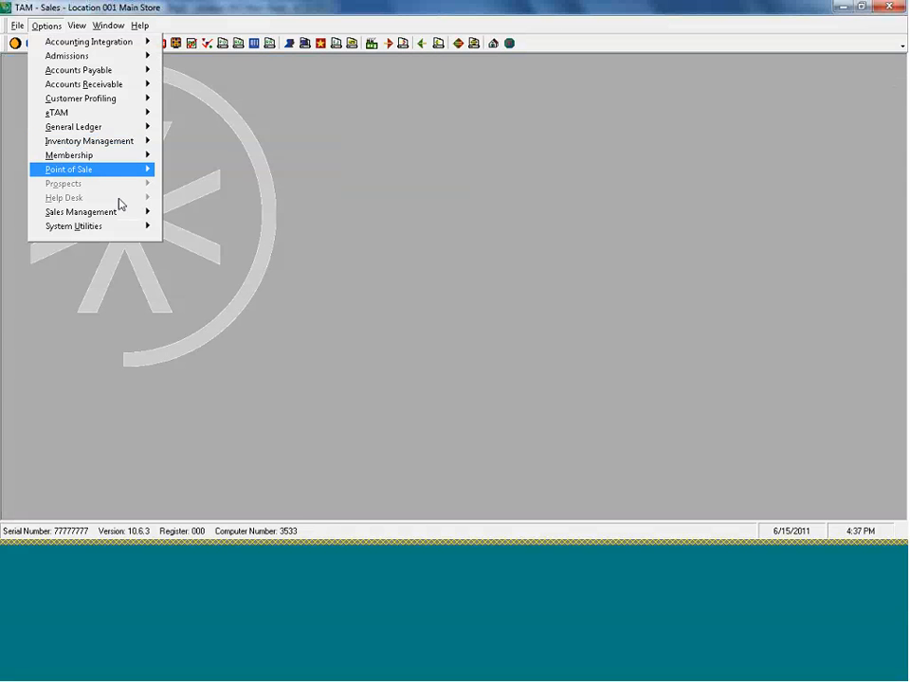
mouse_move(114, 211)
mouse_move(201, 256)
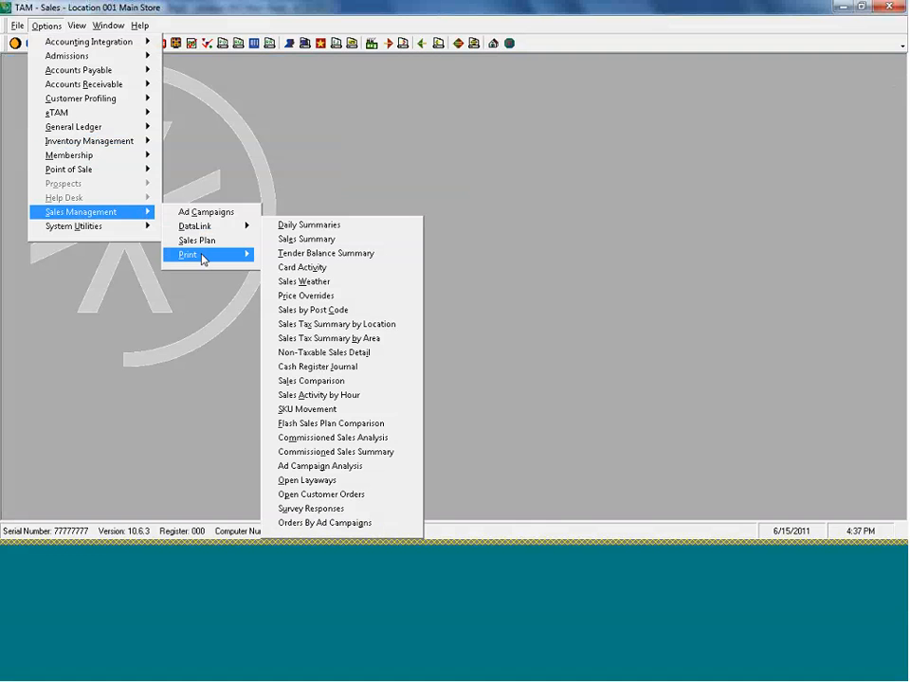
left_click(322, 437)
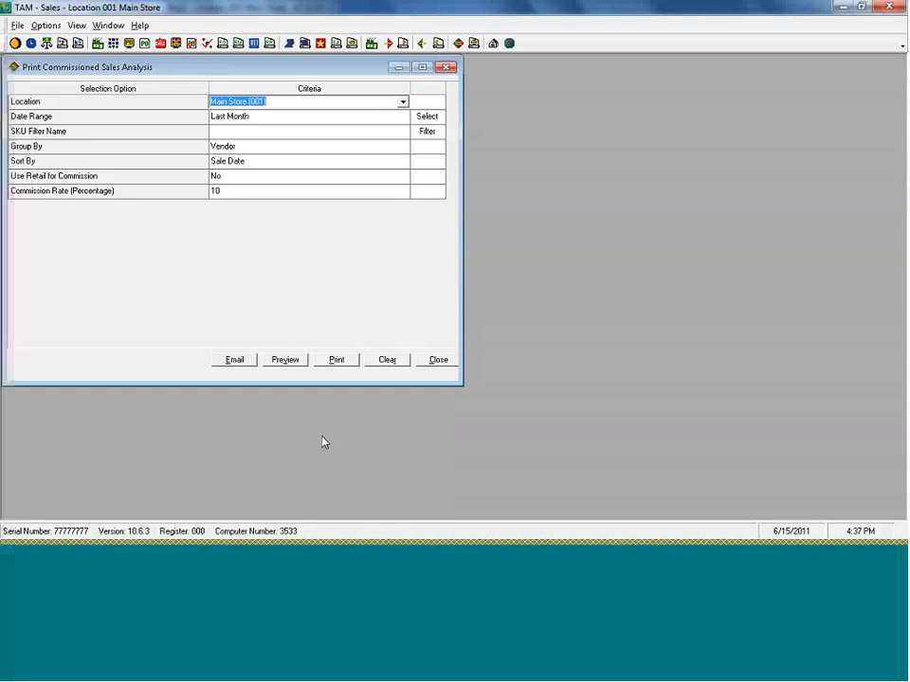
- Set the report's SKU filter to Consignment, then review and save that filter's vendor parameters
left_click(274, 131)
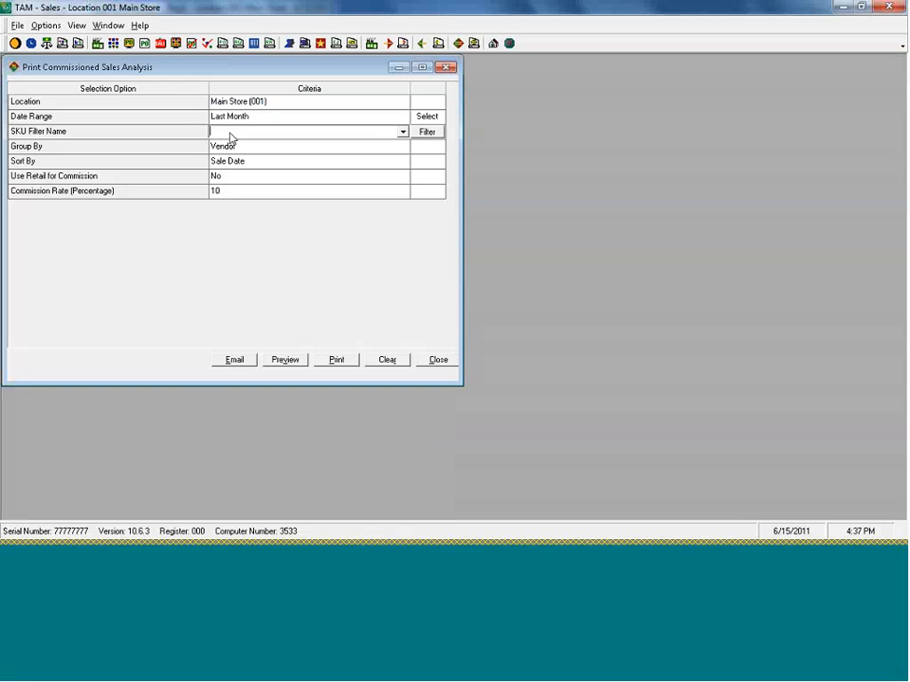
type("Consignment")
left_click(428, 133)
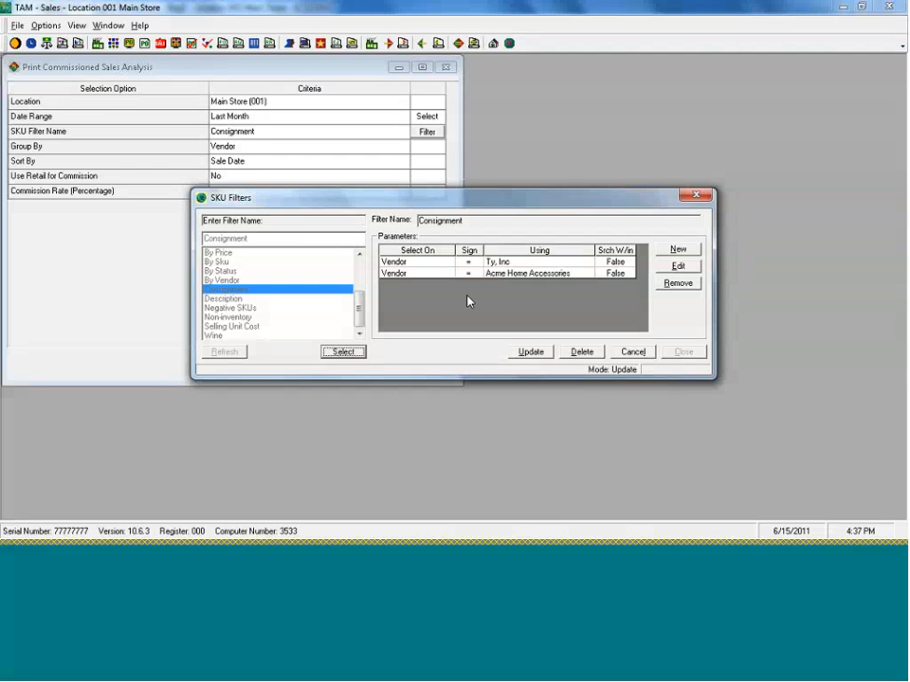
left_click(531, 352)
left_click(678, 353)
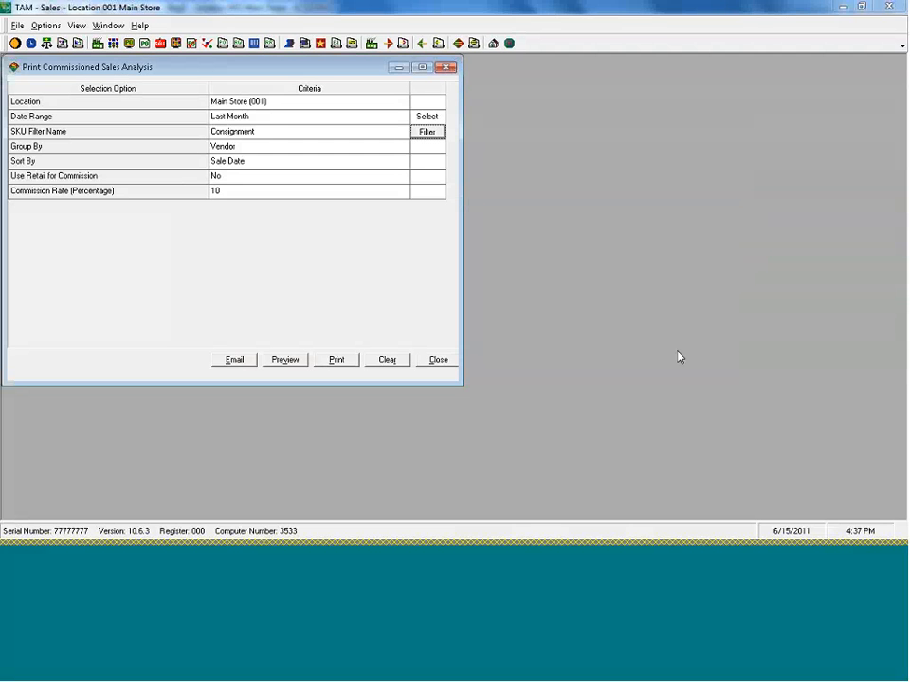
- Set the commission rate to 50 percent and check the dates covered by the Last Month range without changing them
left_click(245, 193)
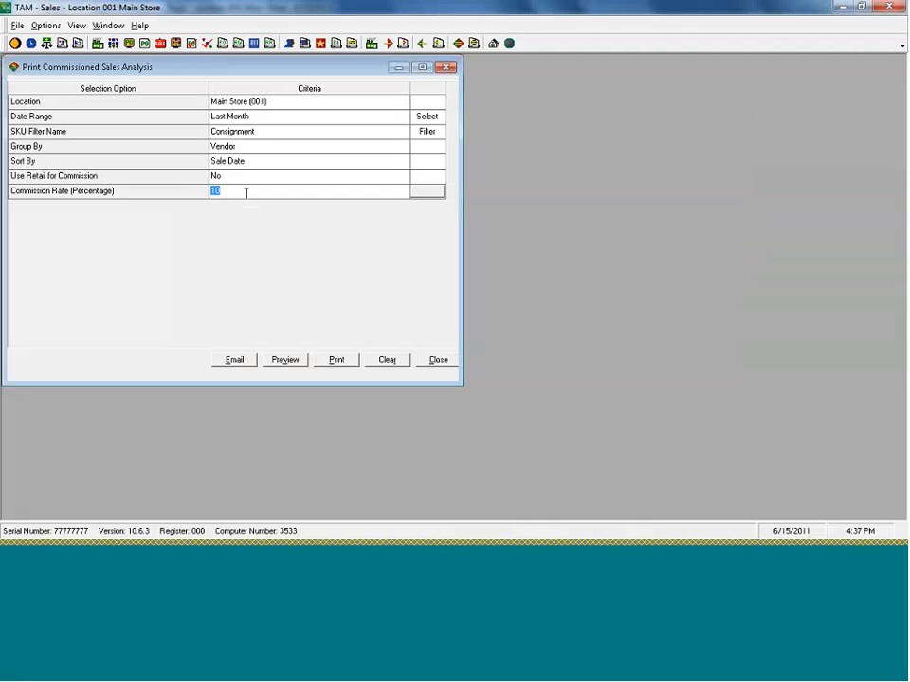
type("50")
left_click(261, 132)
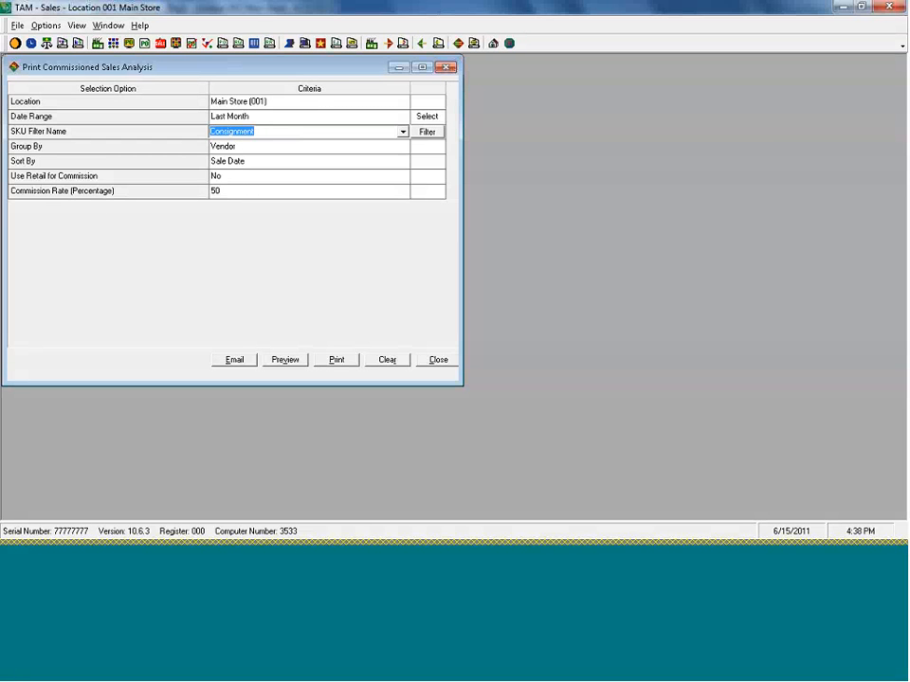
left_click(259, 116)
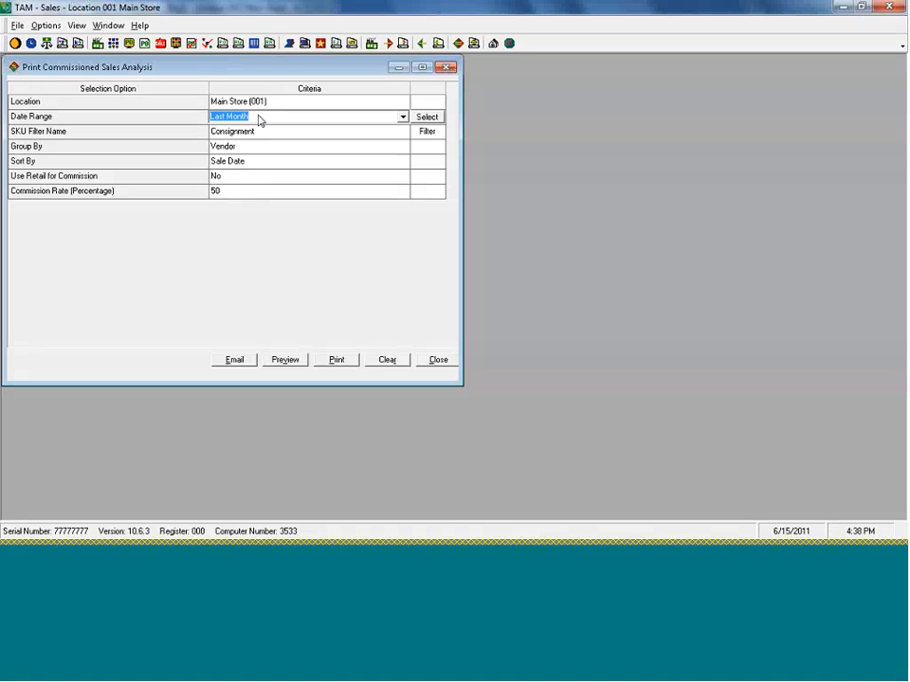
left_click(427, 117)
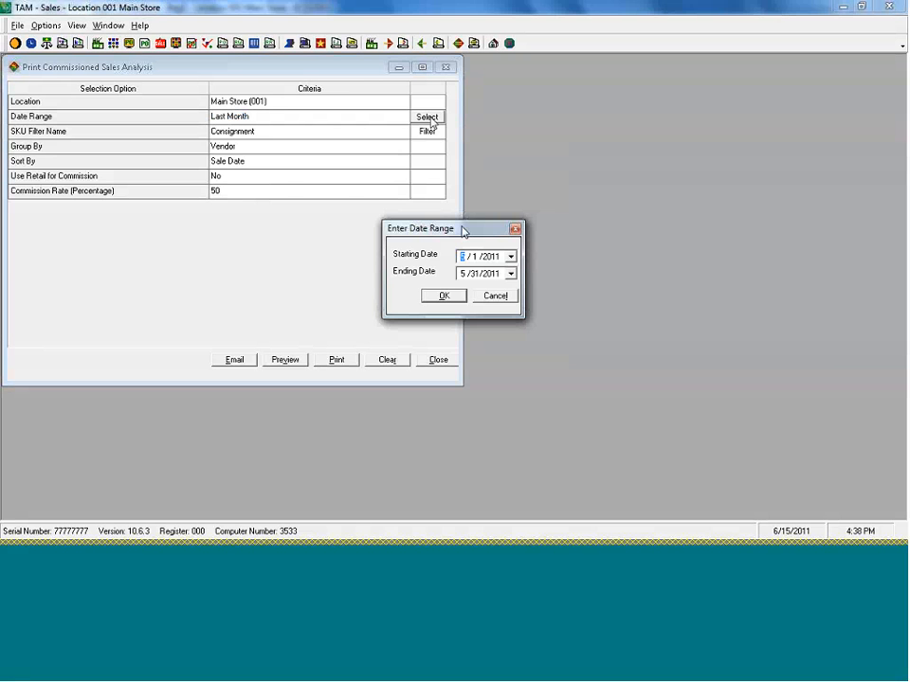
left_click(494, 297)
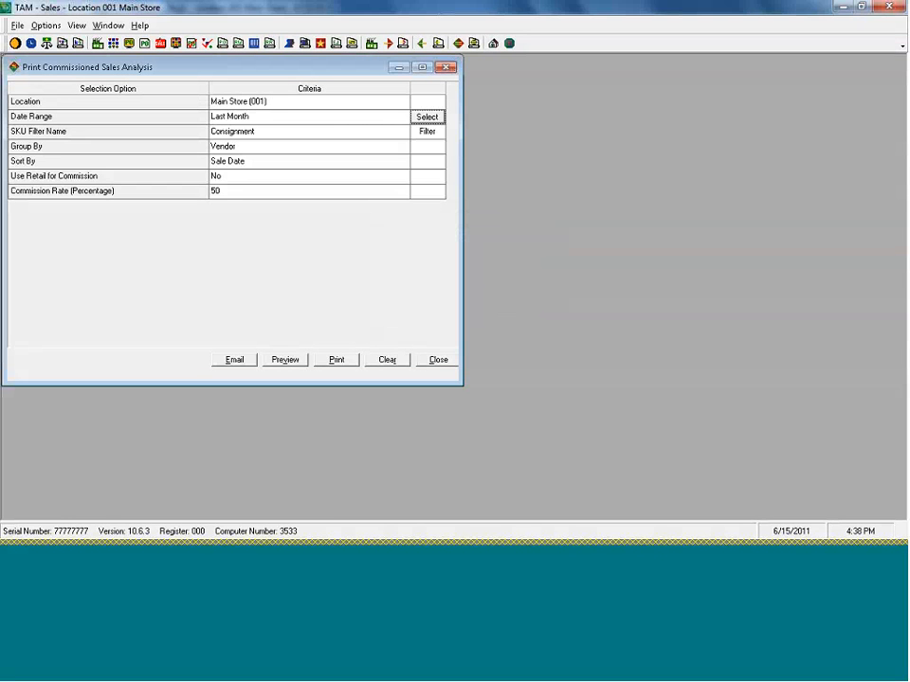
- Preview the Commissioned Sales Analysis through its second page, then close the preview and the report setup
left_click(286, 359)
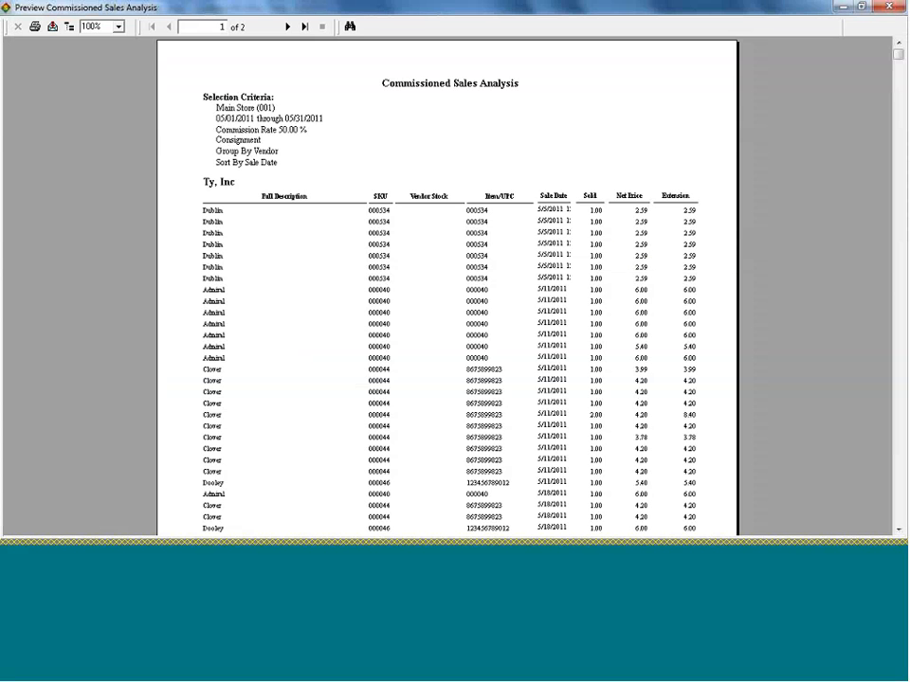
left_click(287, 27)
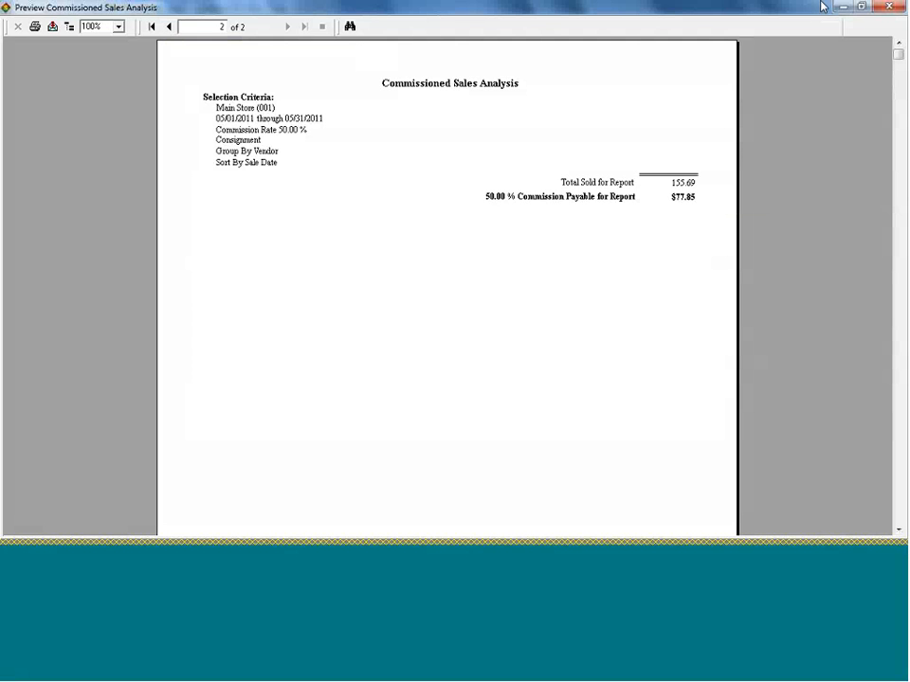
left_click(888, 6)
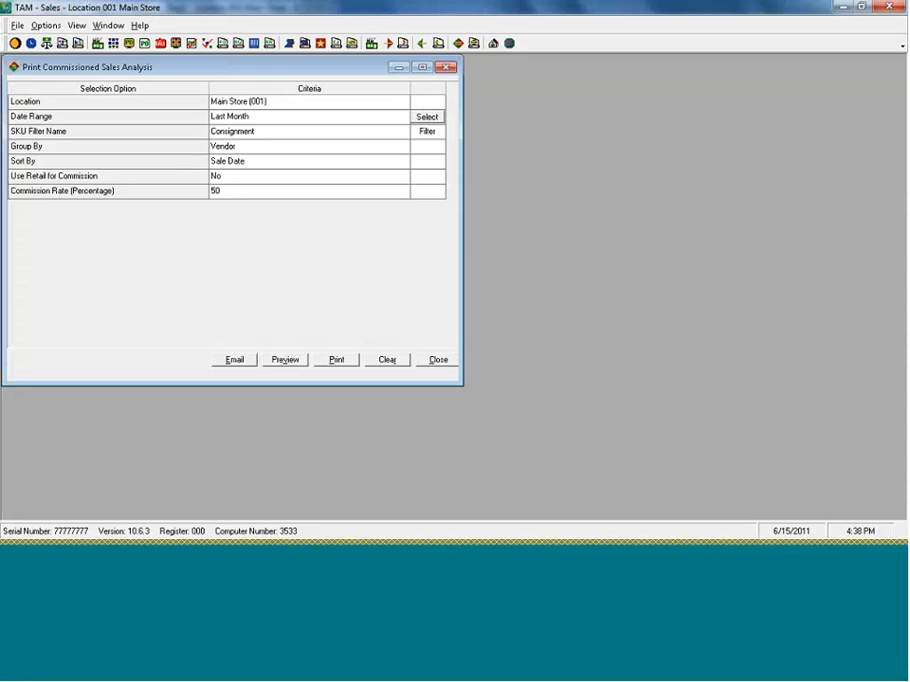
left_click(438, 360)
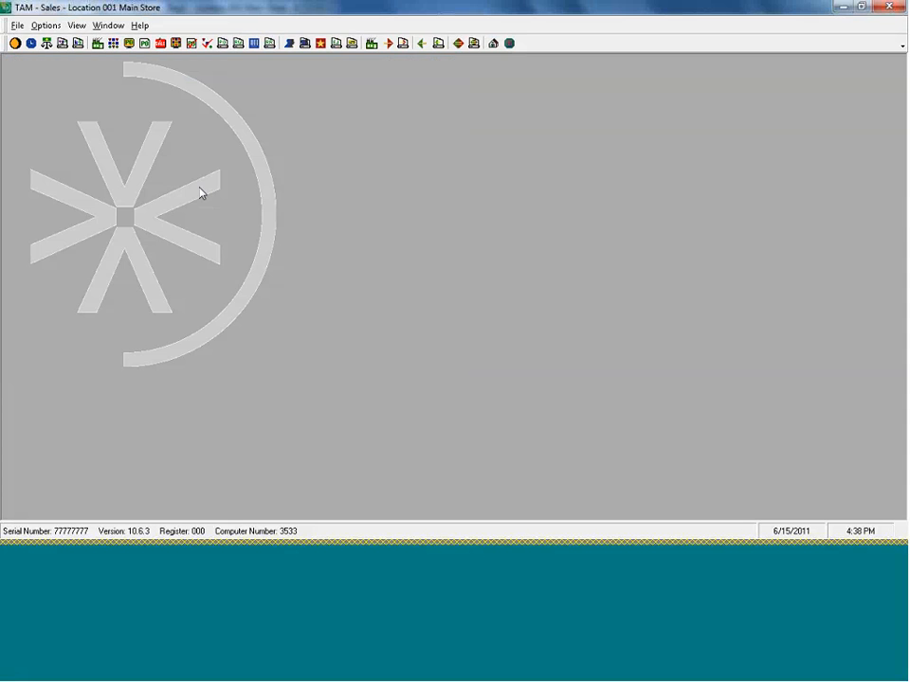
- Open the Commissioned Sales Summary report from the Sales Management print options
left_click(38, 25)
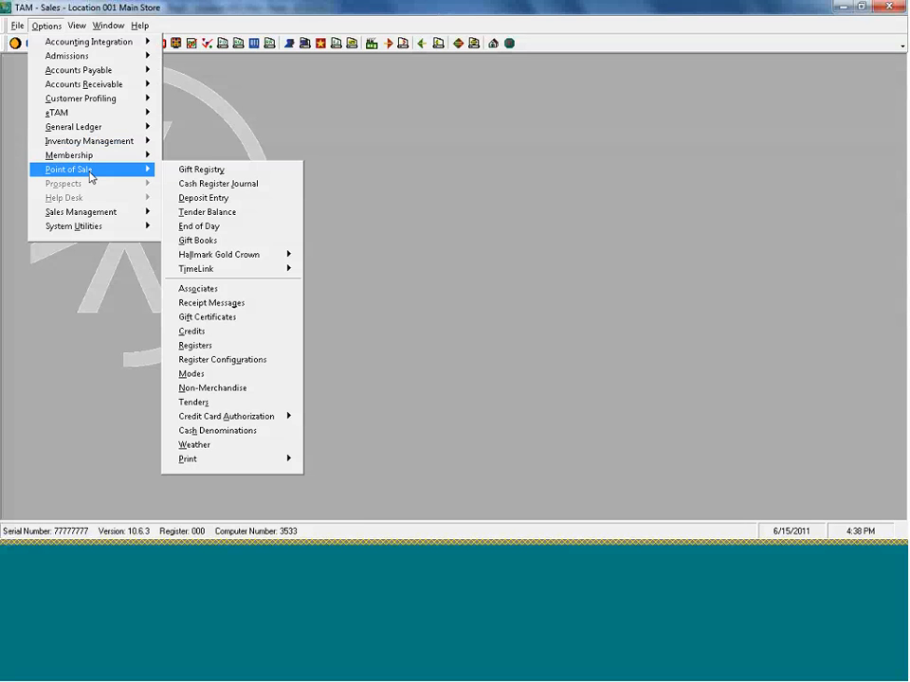
mouse_move(95, 212)
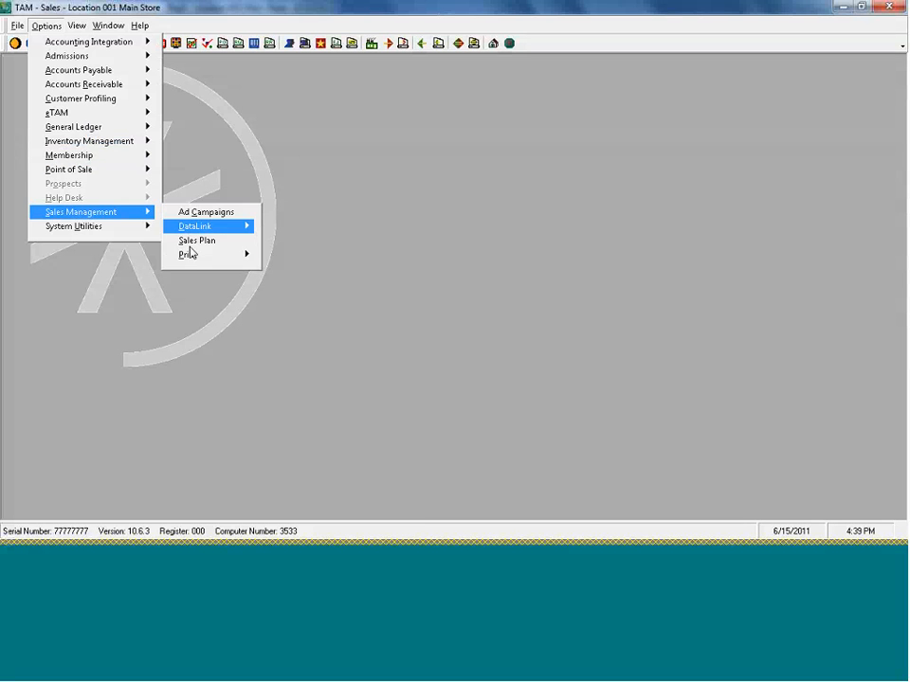
mouse_move(193, 258)
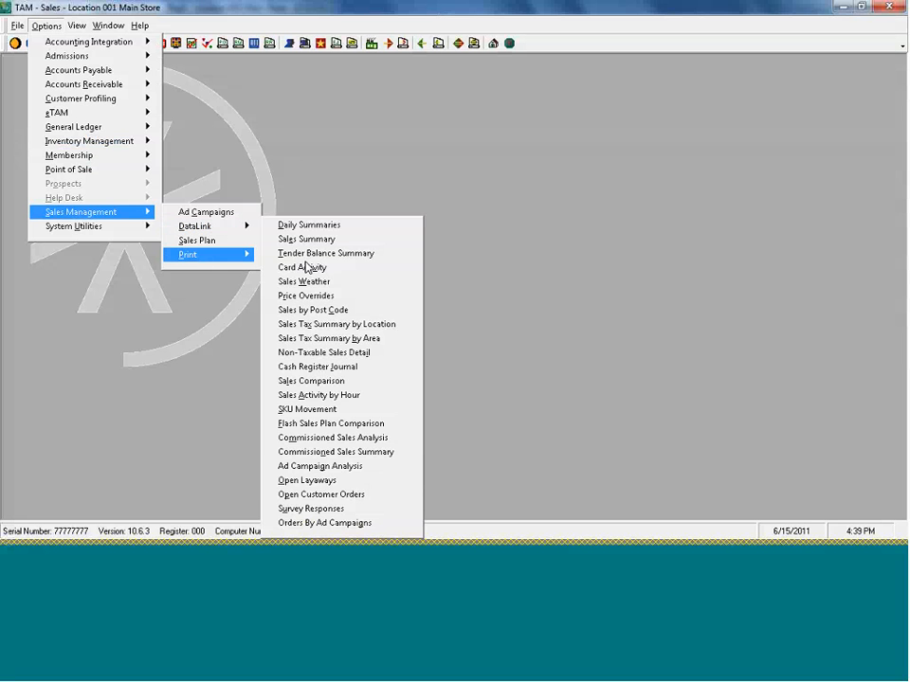
left_click(337, 452)
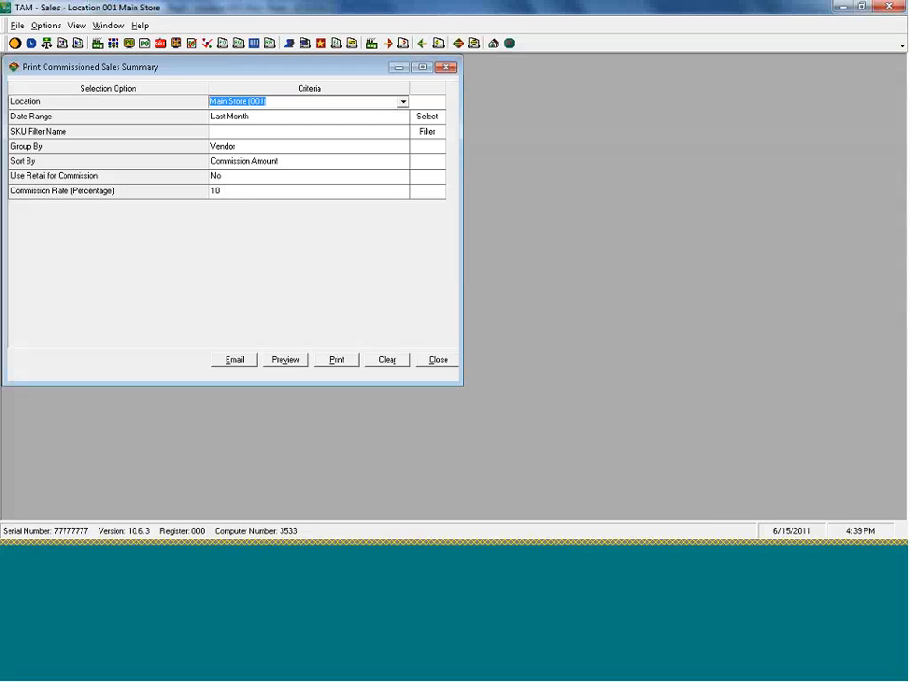
- Set the Commissioned Sales Summary's SKU filter to Consignment and its commission rate to 50 percent
left_click(277, 132)
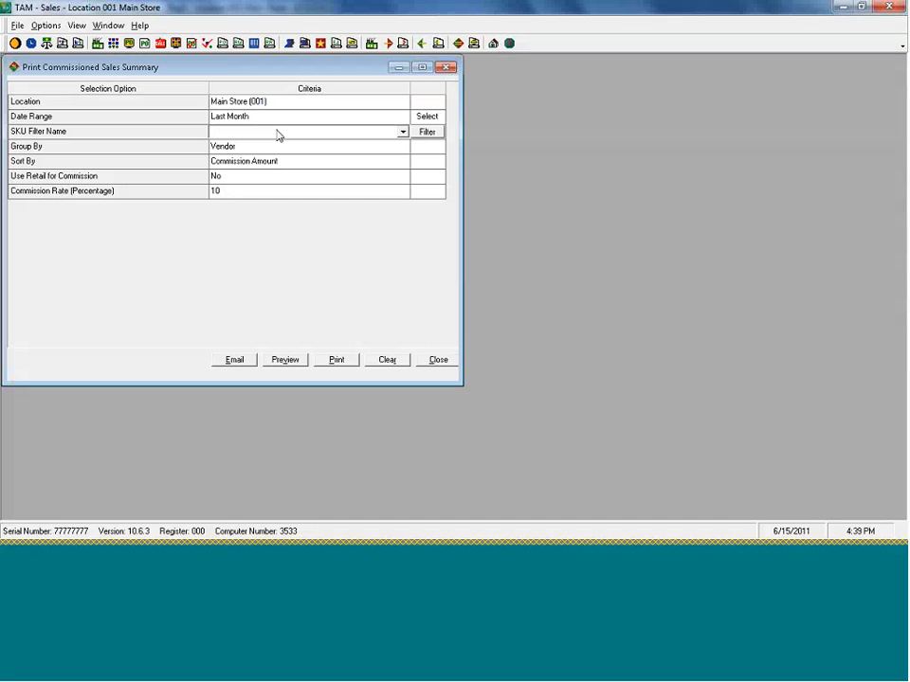
type("Consignment")
left_click(245, 193)
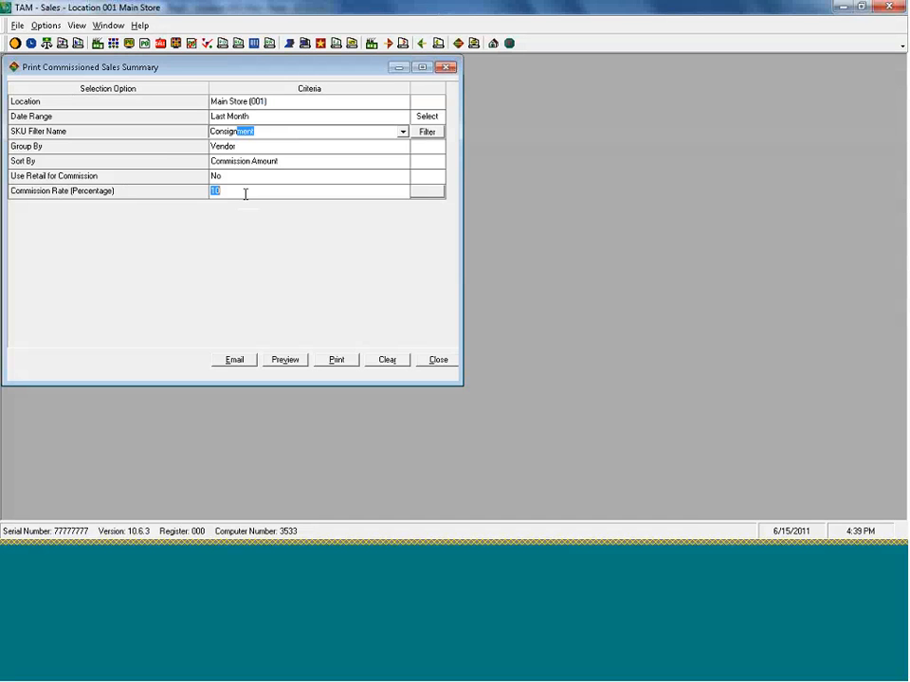
type("50")
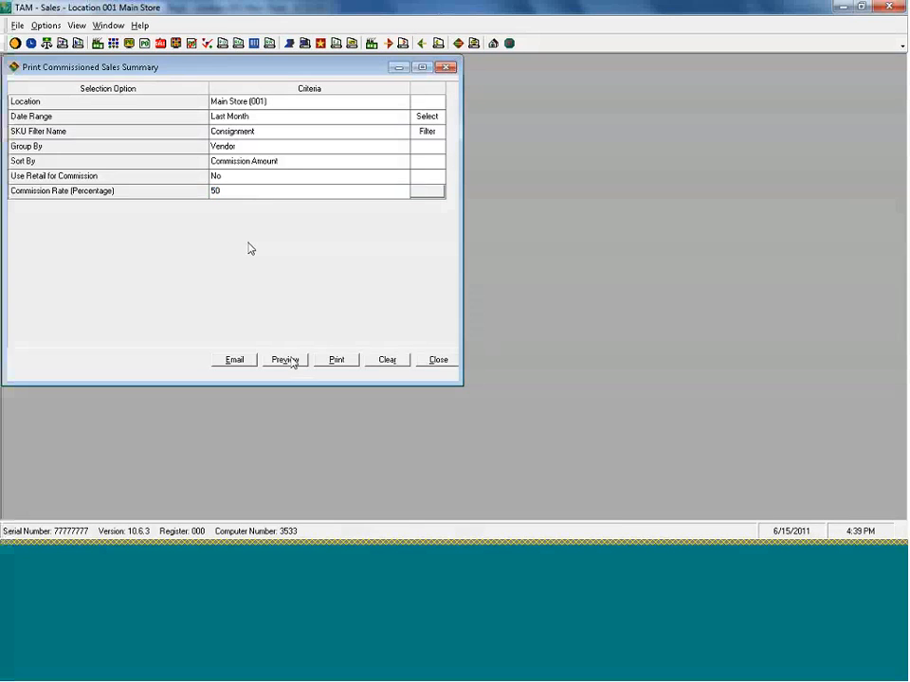
- Preview and close the Commissioned Sales Summary, and review the Consignment SKU filter's vendor parameters without changing them
key("Return")
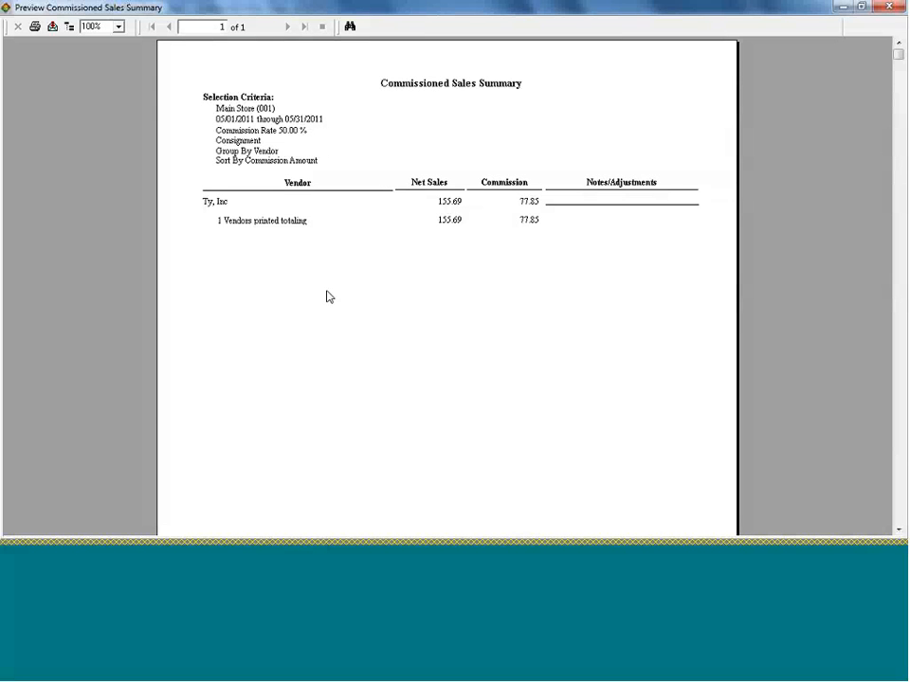
left_click(889, 7)
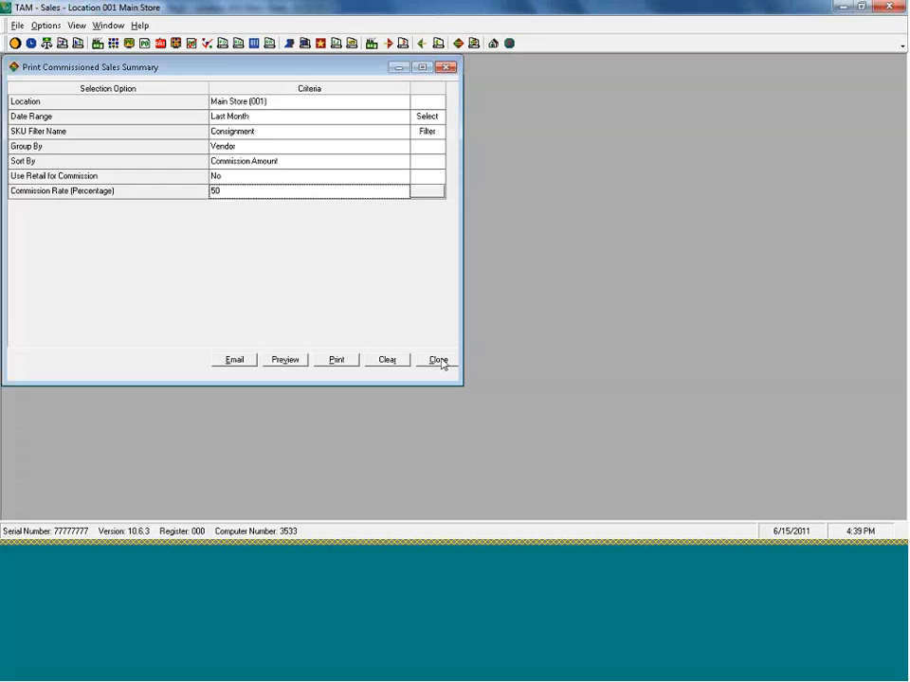
left_click(425, 133)
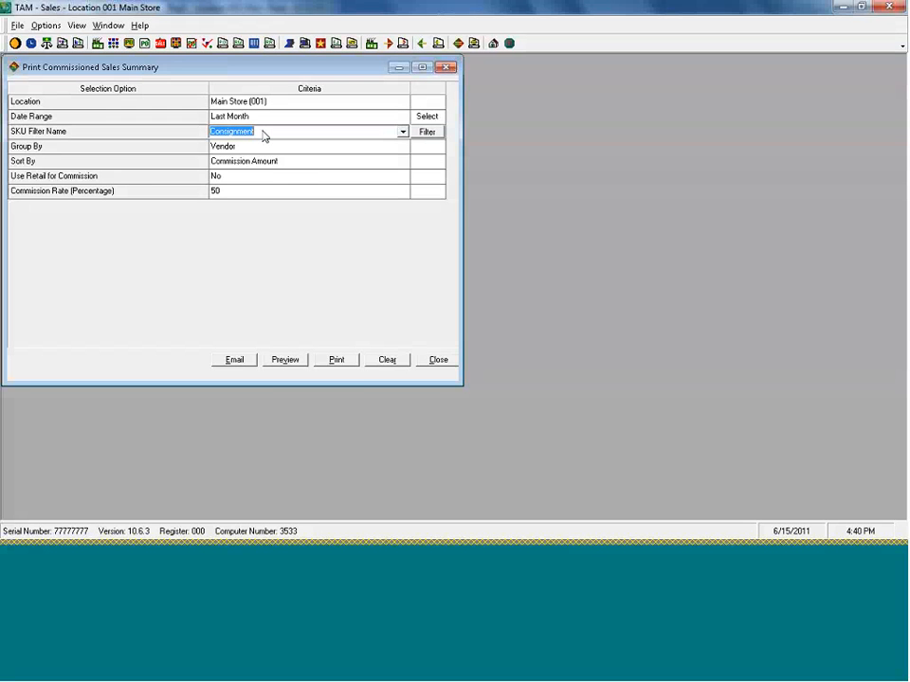
left_click(429, 132)
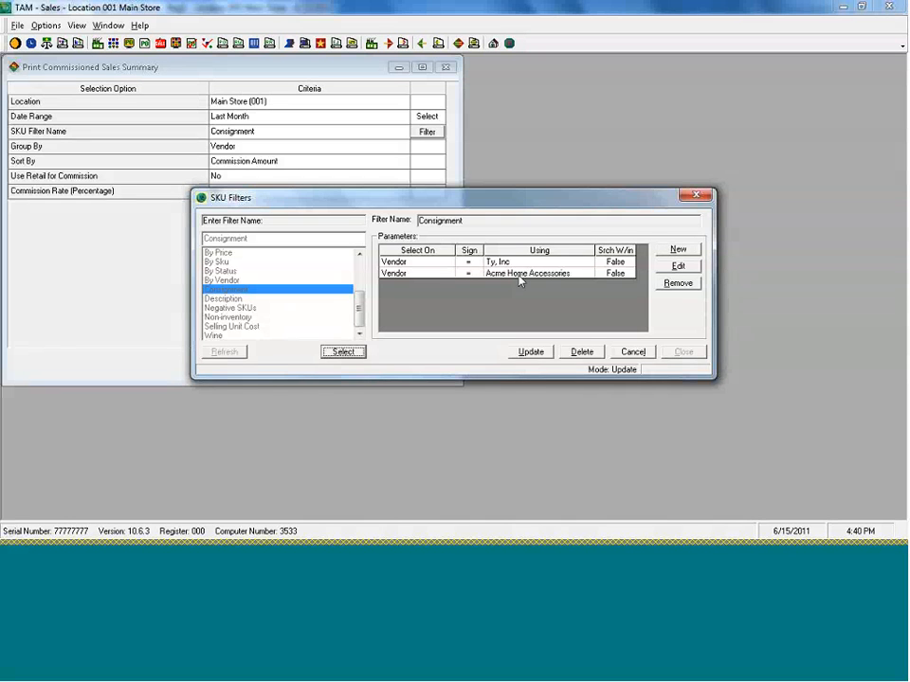
left_click(630, 350)
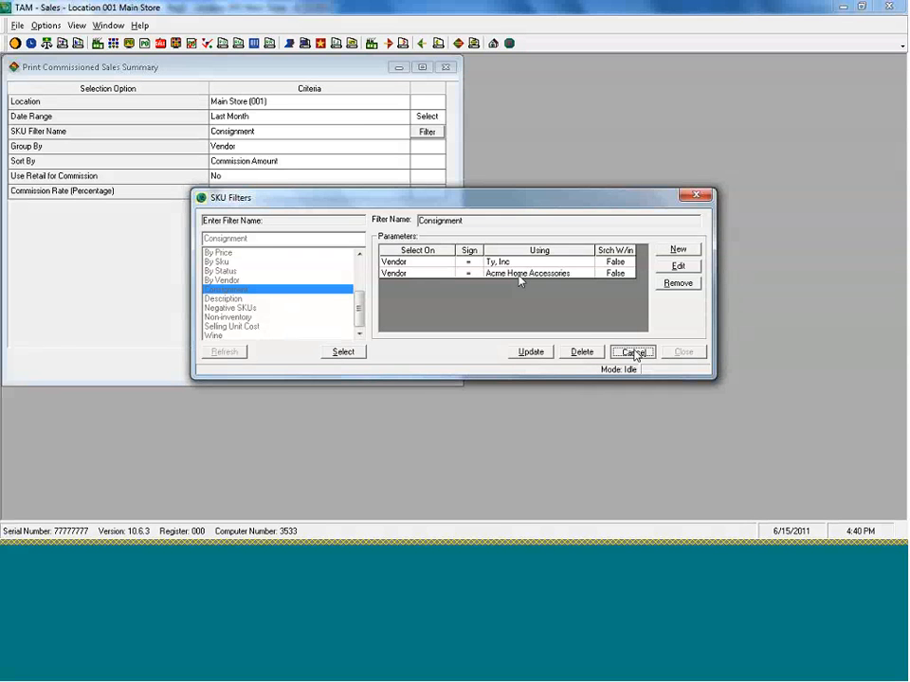
left_click(683, 353)
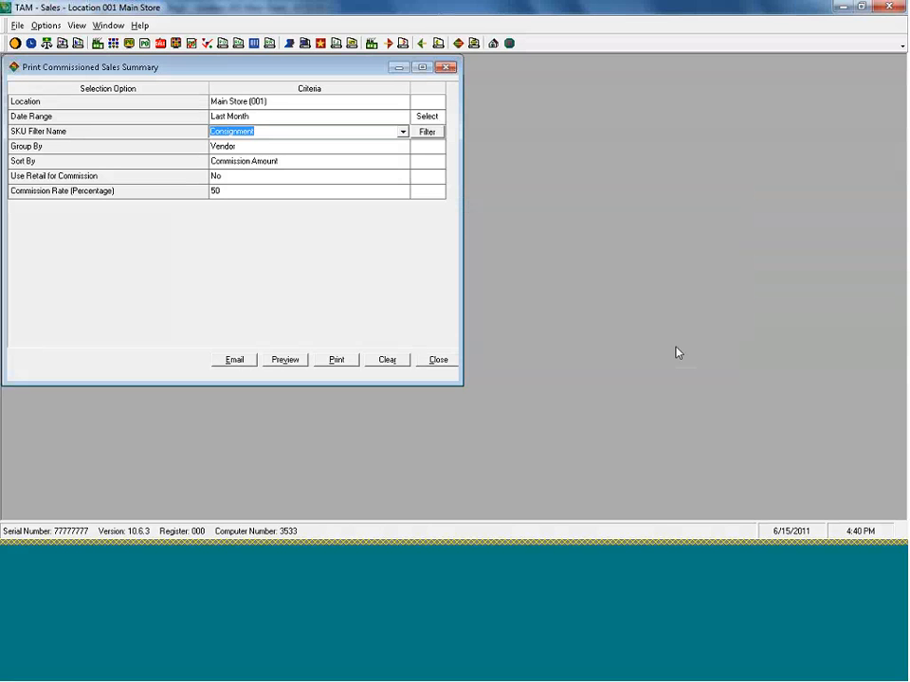
- Look up the SKU described as dooley in the SKU Locator and check its Vendor Name and Consign% fields
left_click(114, 45)
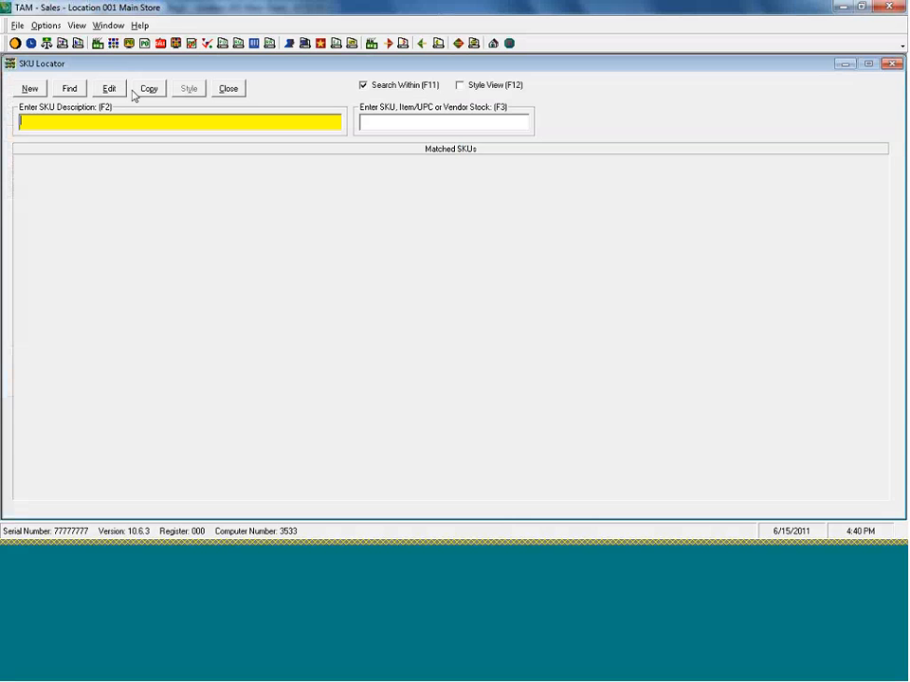
type("dooley")
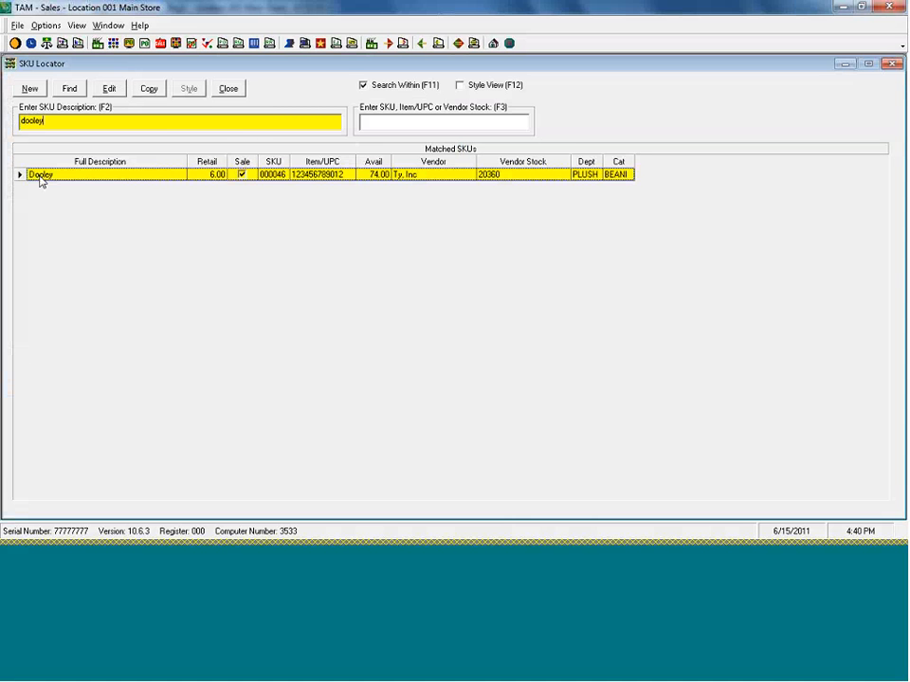
double_click(41, 177)
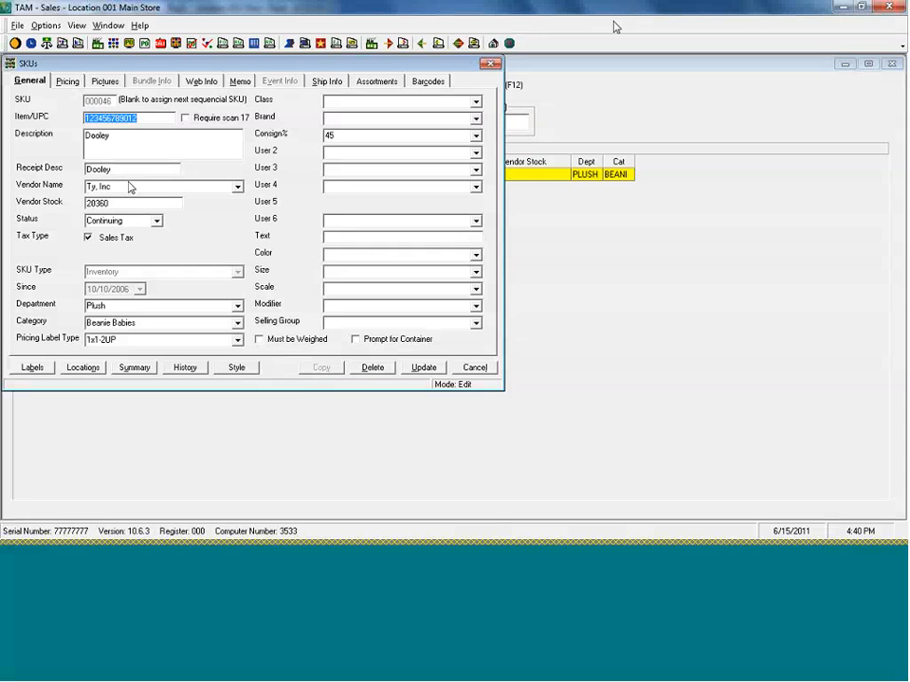
left_click(476, 119)
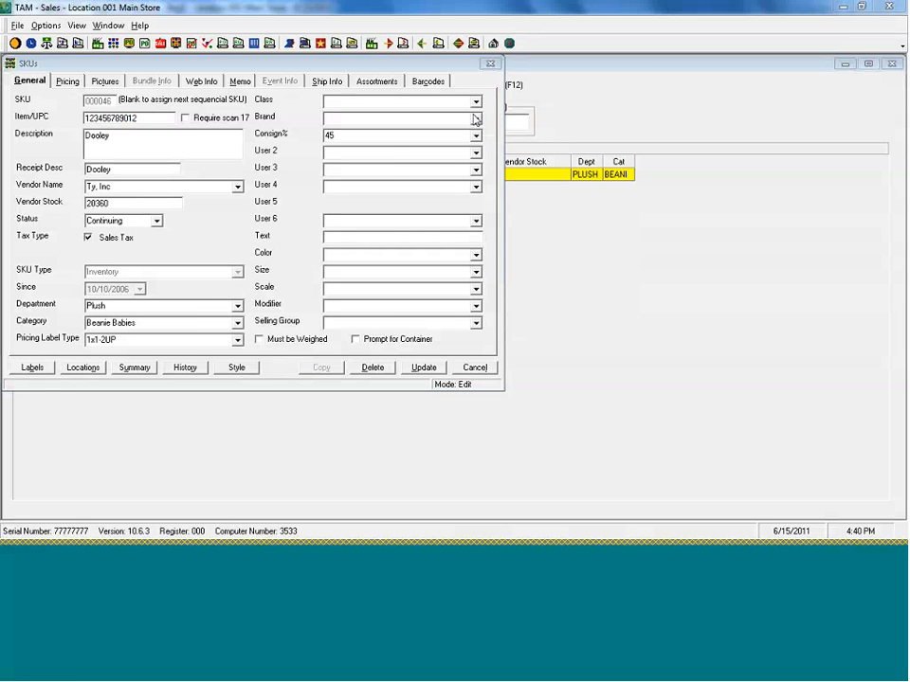
mouse_move(201, 175)
left_mouse_down()
mouse_move(77, 177)
mouse_move(236, 196)
mouse_move(180, 170)
left_mouse_up()
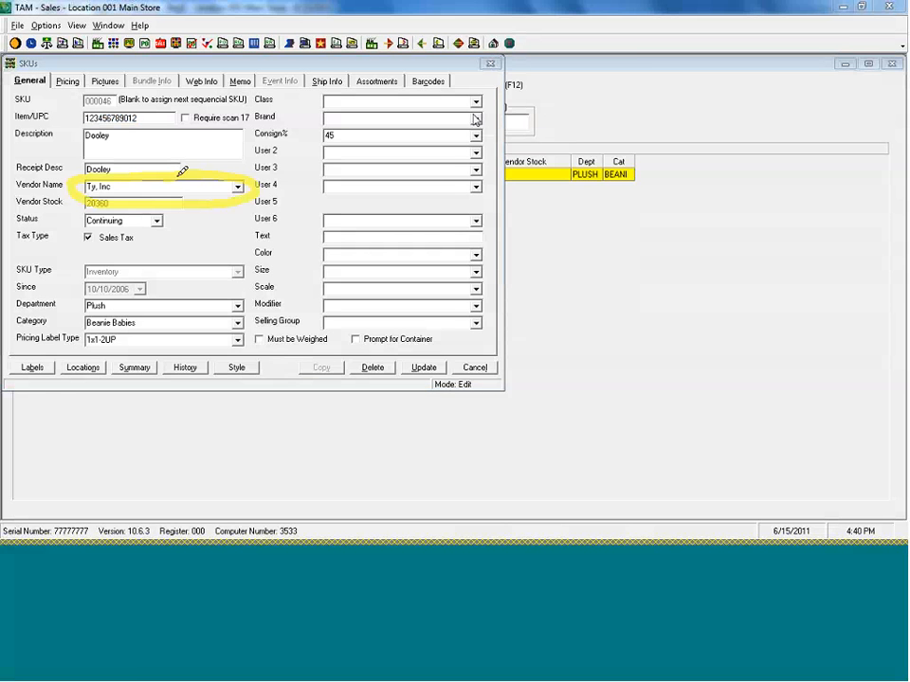
mouse_move(254, 134)
left_mouse_down()
mouse_move(334, 144)
mouse_move(322, 122)
left_mouse_up()
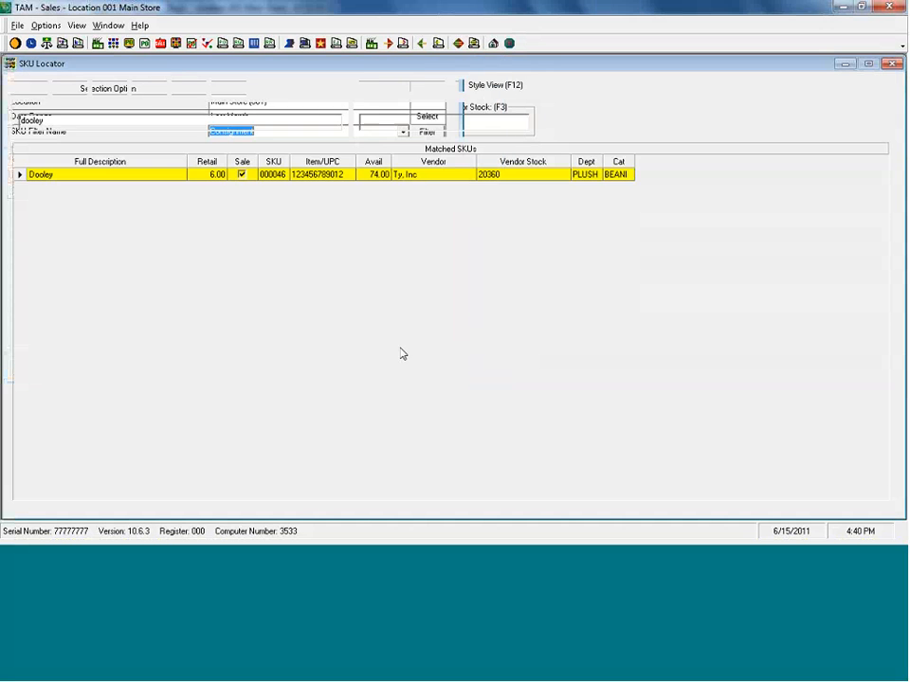
- Search the SKU descriptions for adm and open the Admiral SKU record
type("a")
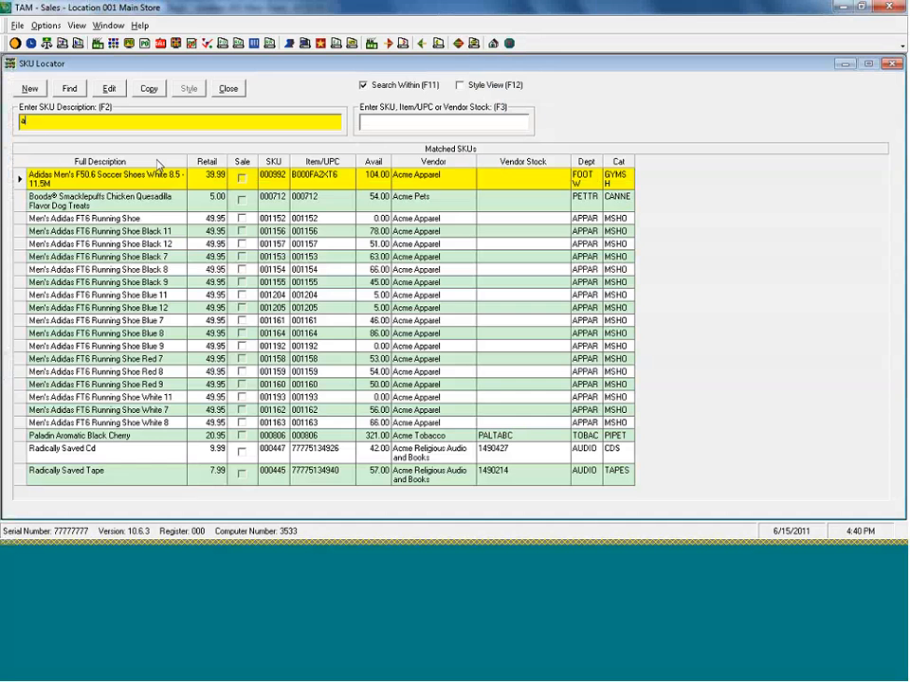
type("DIM")
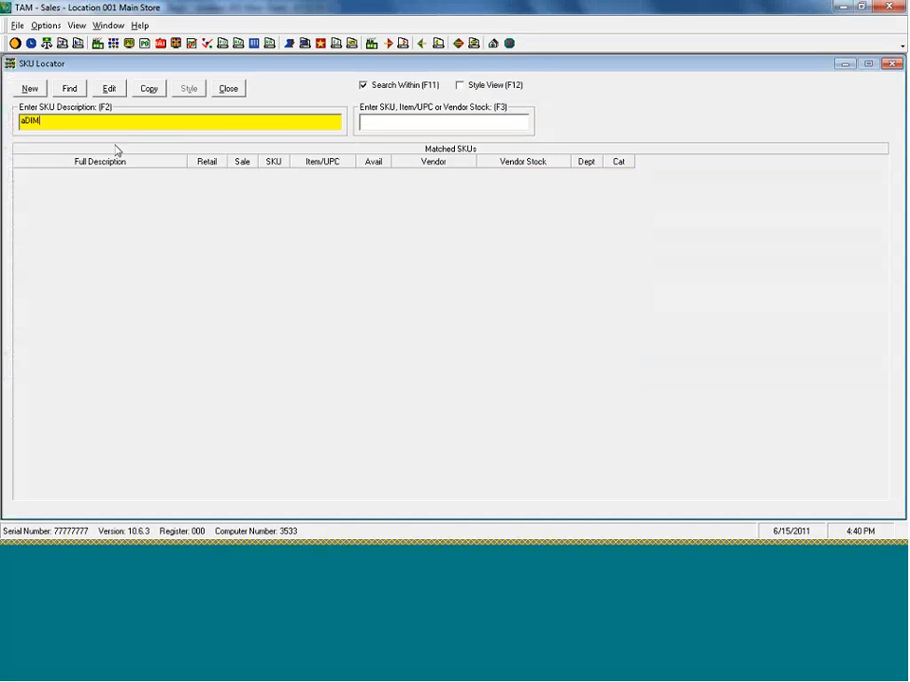
key("BackSpace")
key("BackSpace")
key("BackSpace")
key("BackSpace")
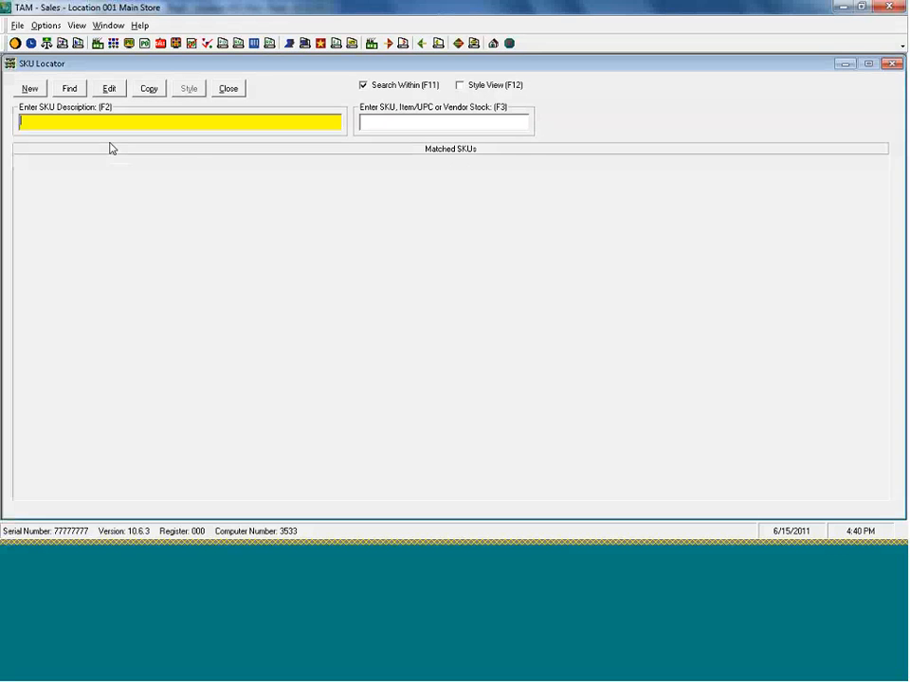
type("ad")
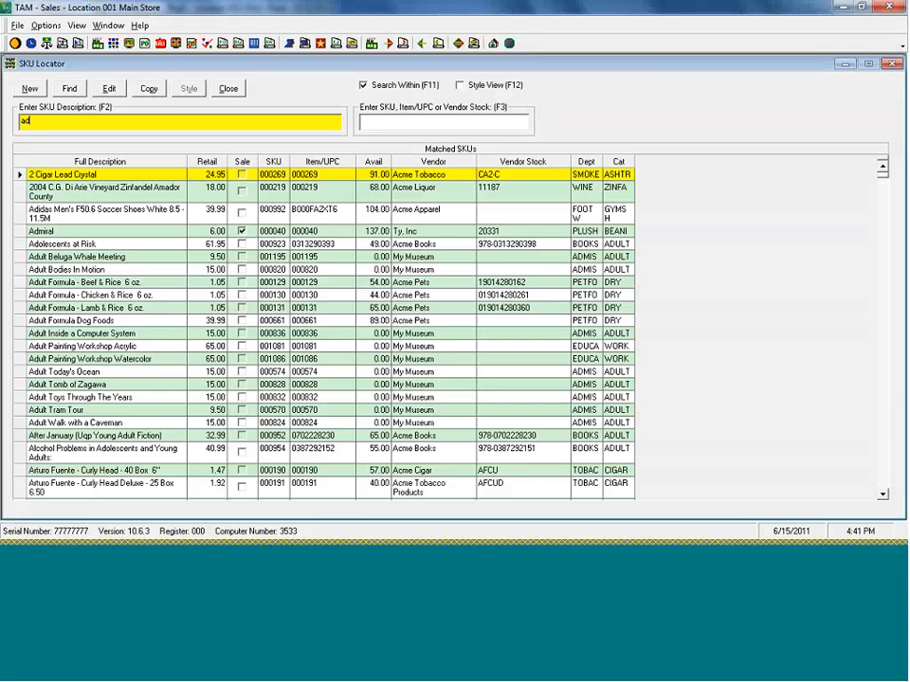
type("m")
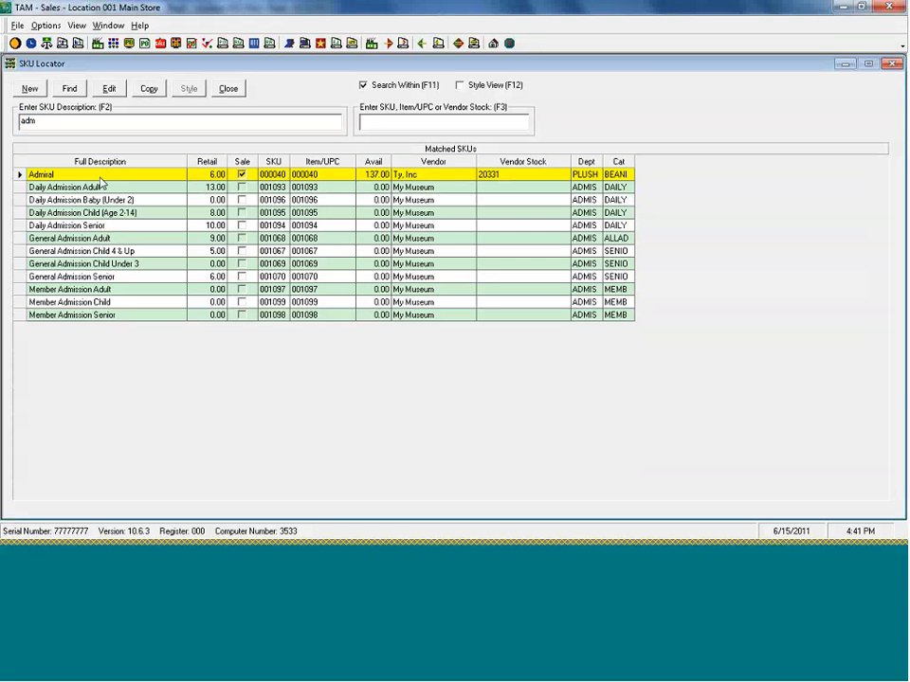
double_click(99, 176)
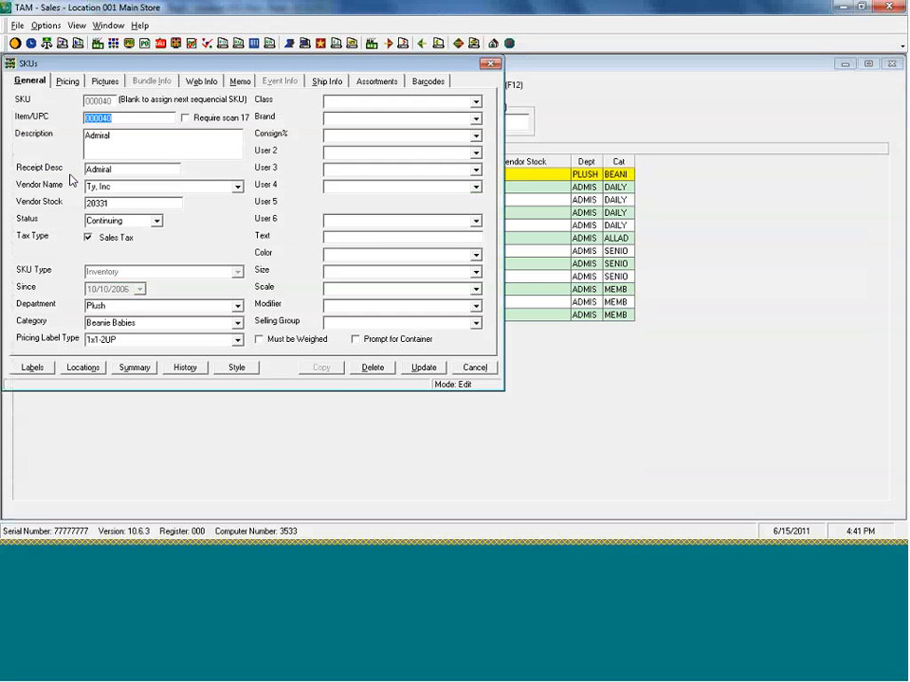
- Set the Admiral SKU's Consign% to 50 and close the SKU Locator
left_click(333, 137)
type("50")
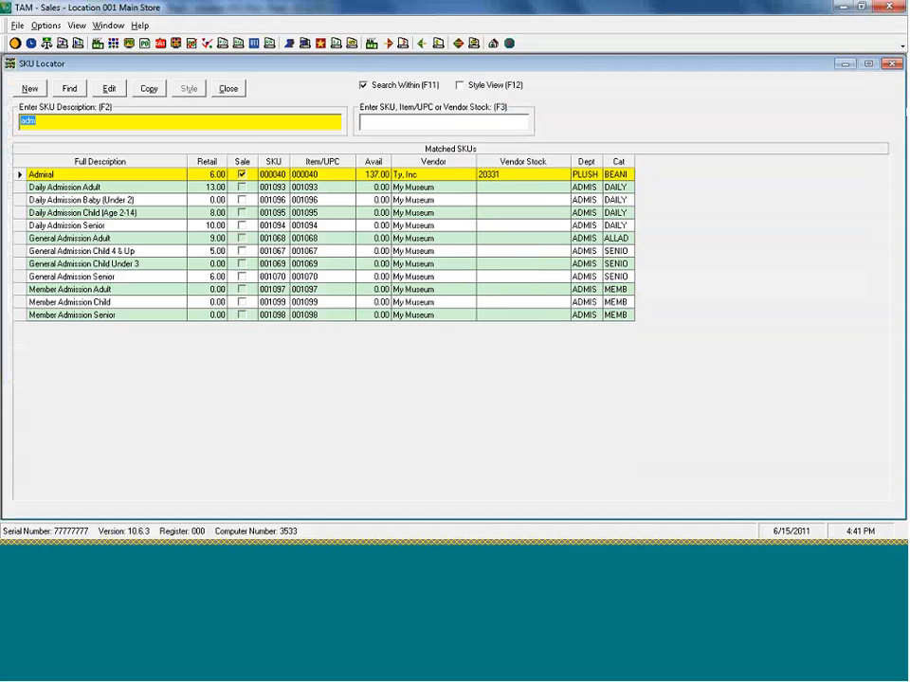
left_click(890, 65)
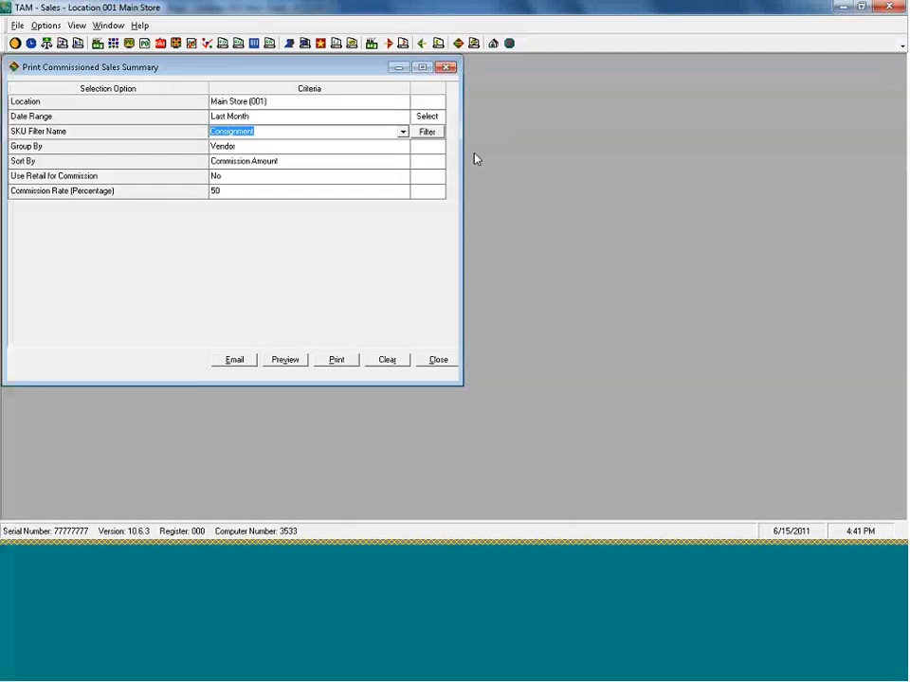
- Review the vendor and Consign% parameters of the 45% Consignment SKU filter, update it unchanged and close the filter list
left_click(428, 132)
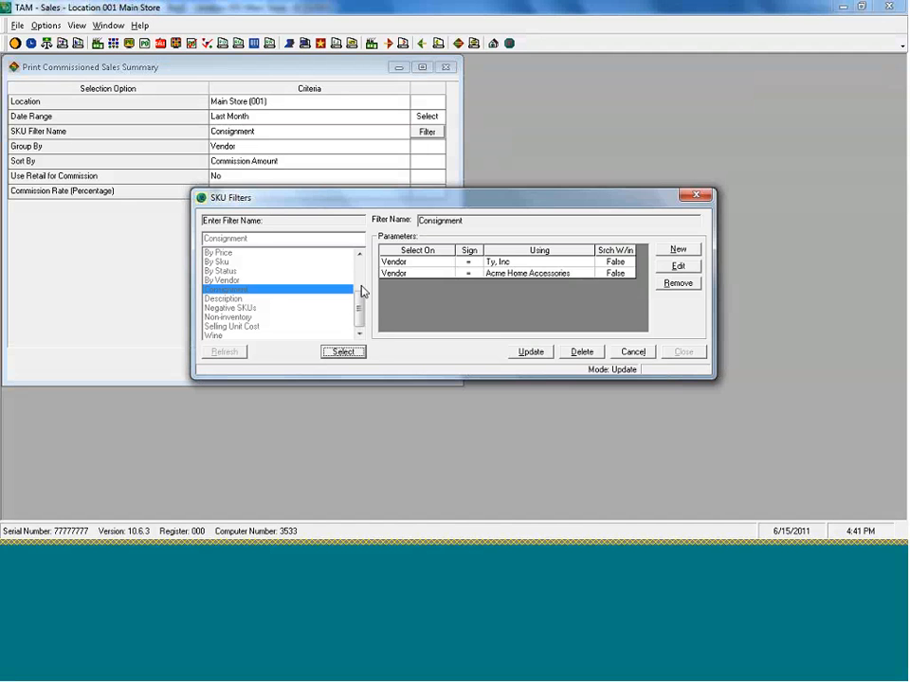
left_click(633, 352)
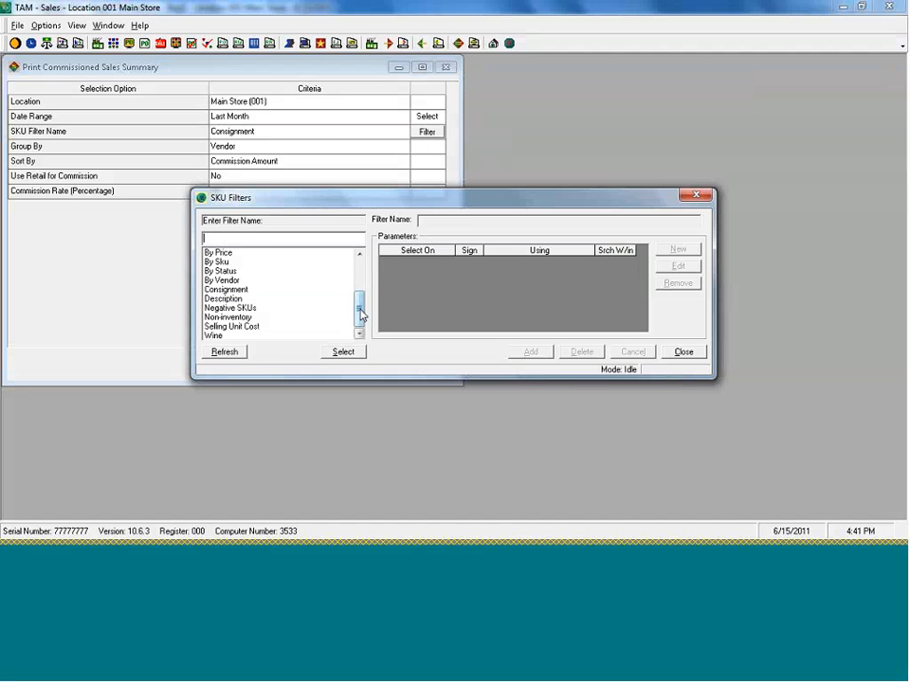
left_click_drag(360, 312, 366, 256)
double_click(258, 253)
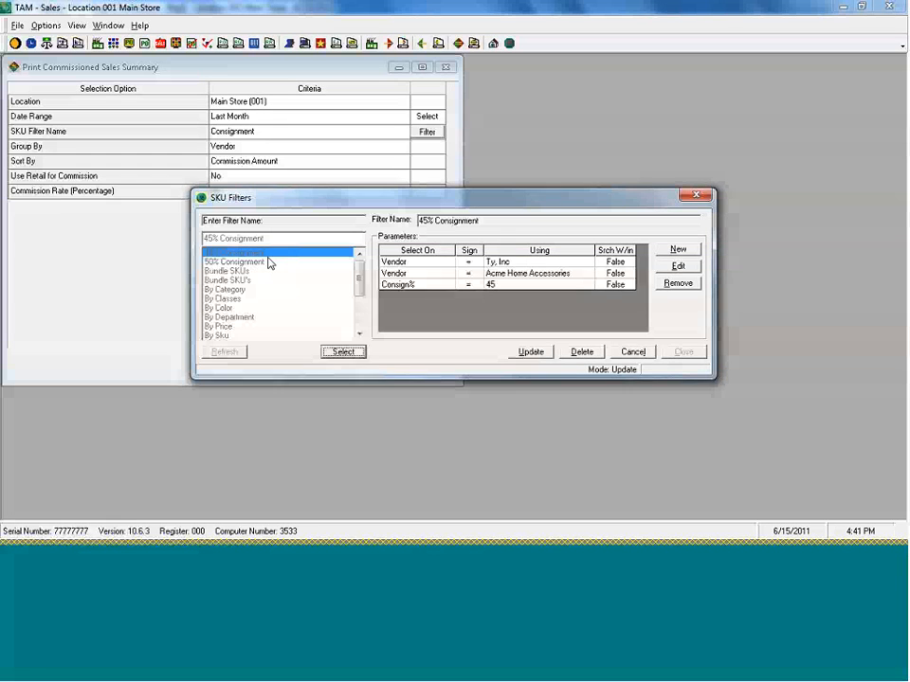
left_click(531, 355)
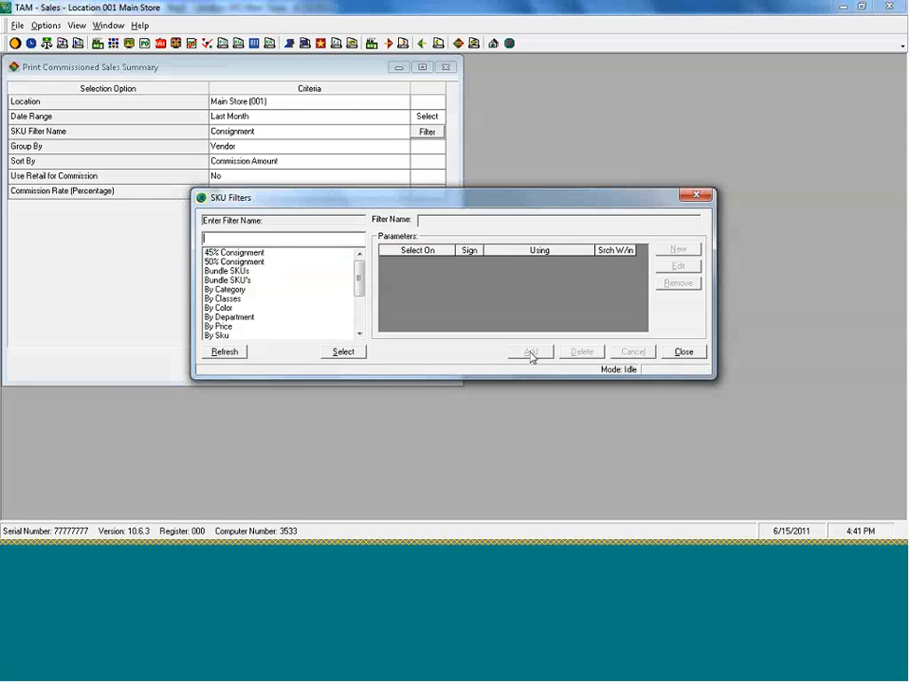
left_click(683, 352)
- Preview and close the Commissioned Sales Summary for This Month using the 45% Consignment SKU filter and a 45 percent commission rate
type("45")
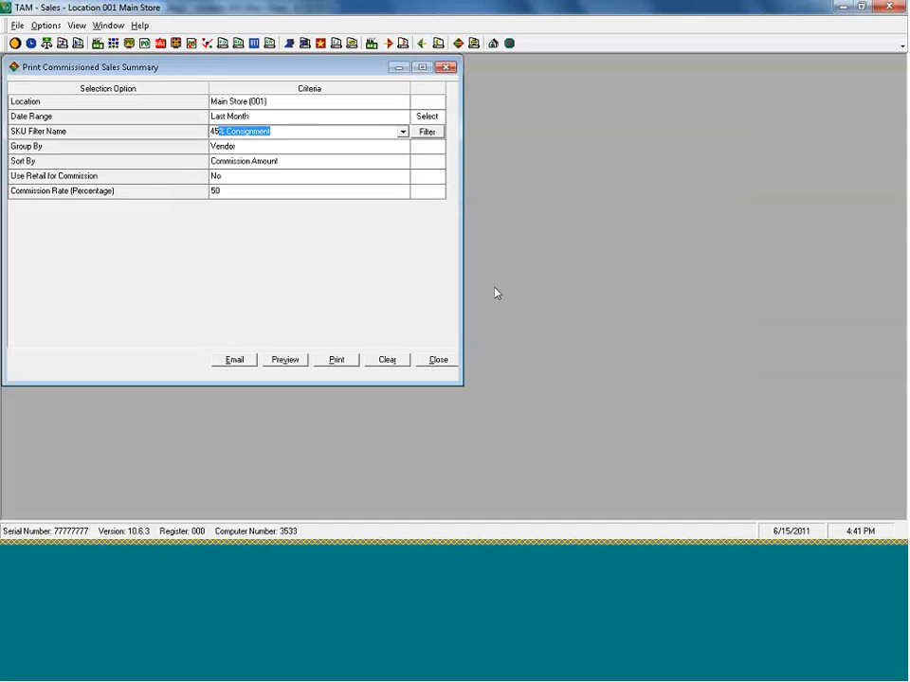
left_click(310, 121)
type("This")
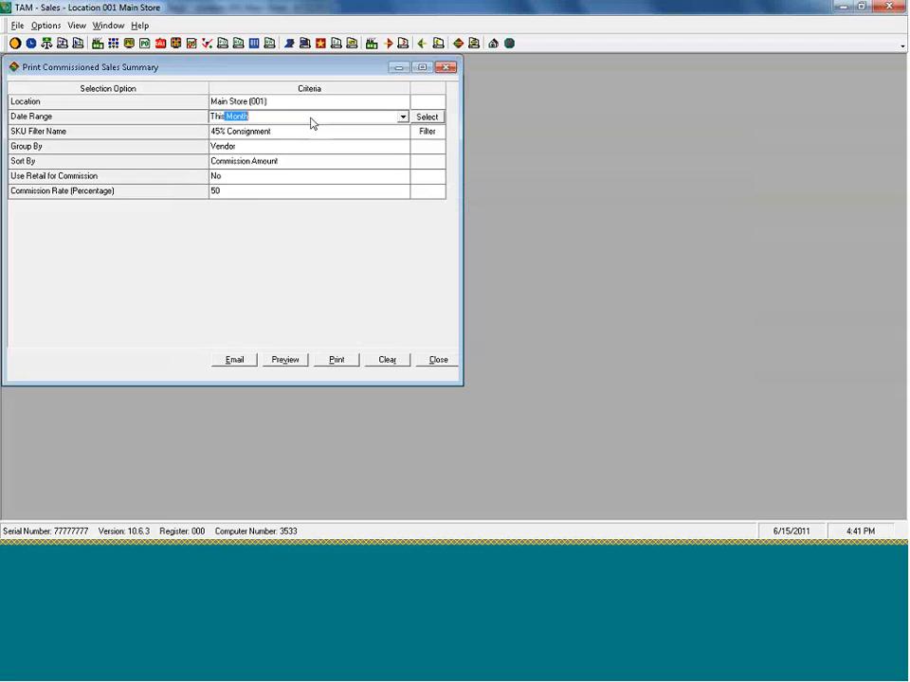
left_click(250, 192)
type("45")
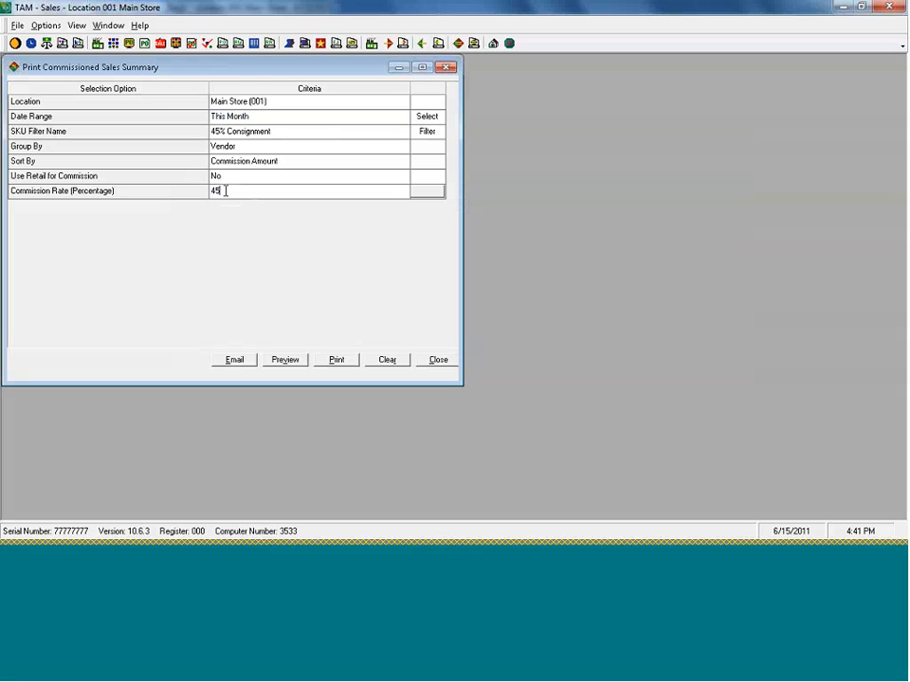
left_click(276, 359)
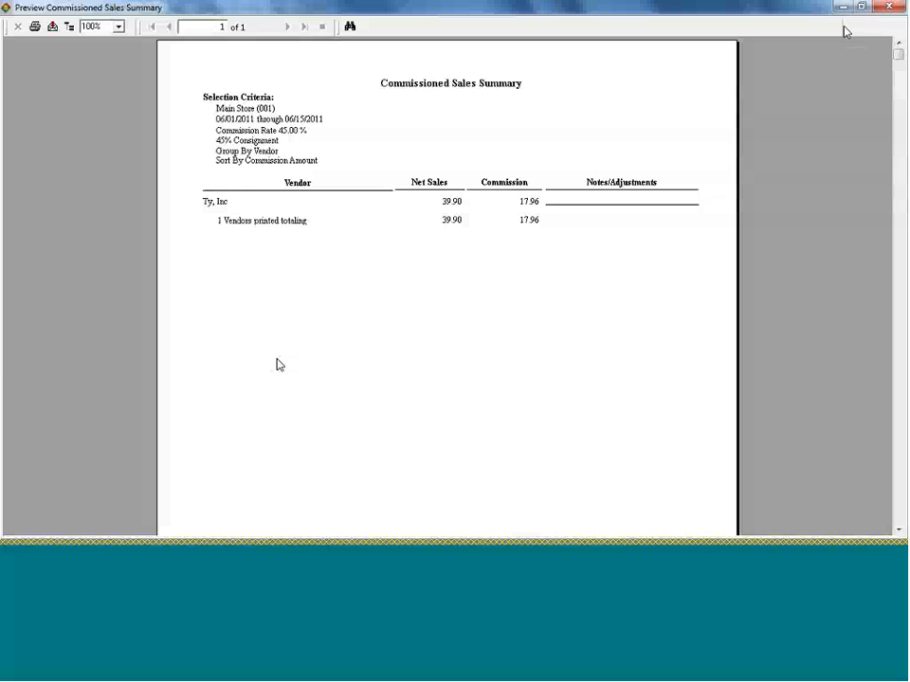
left_click(891, 6)
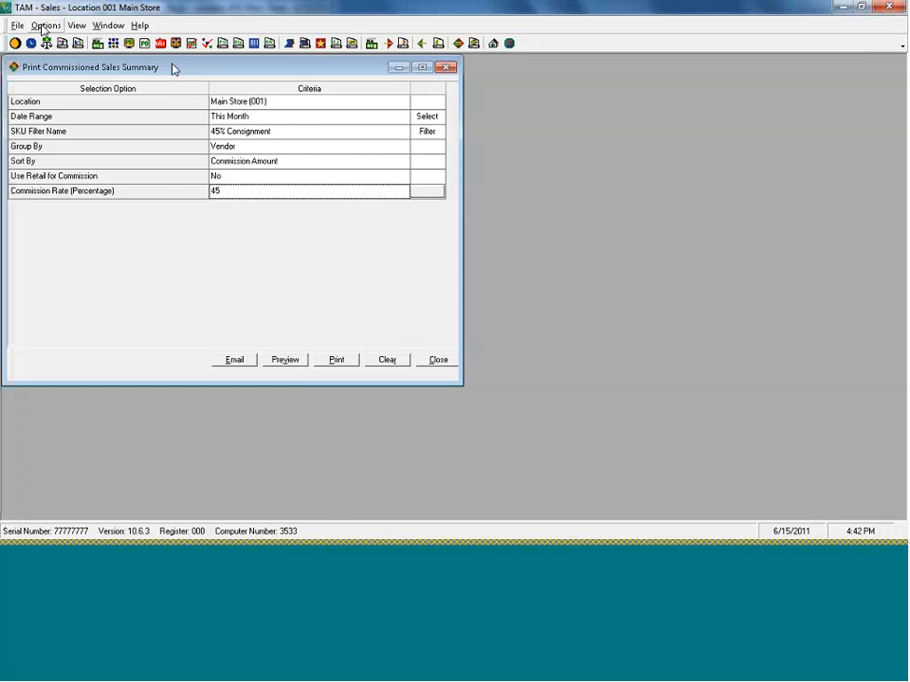
left_click(46, 26)
mouse_move(77, 145)
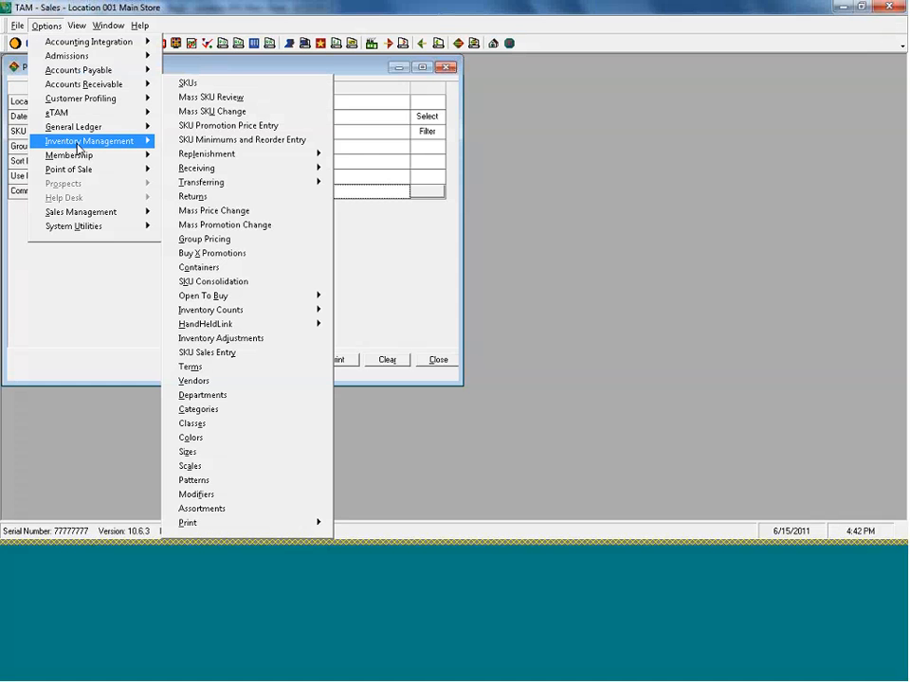
mouse_move(126, 217)
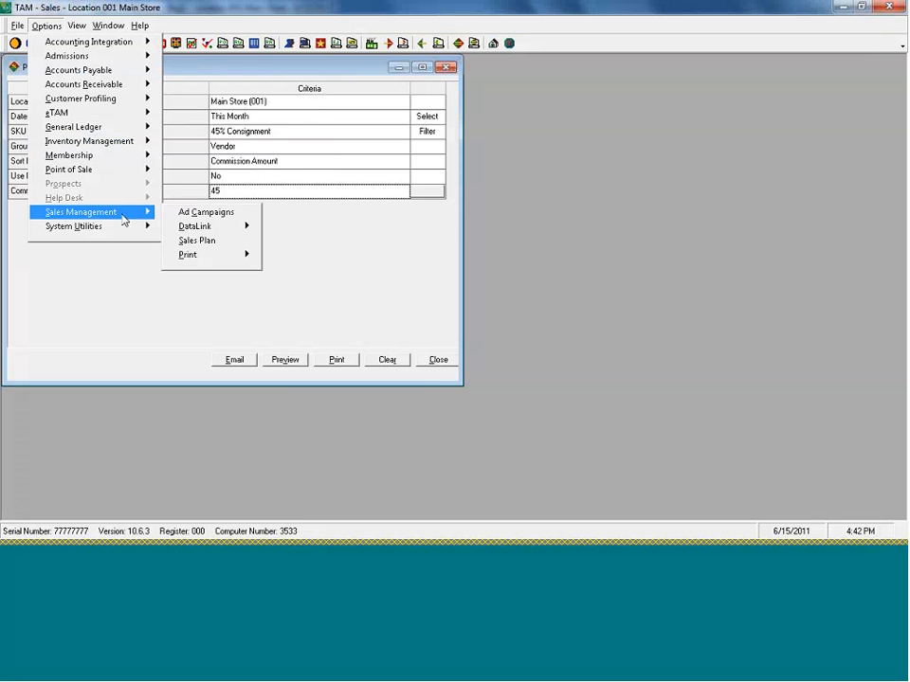
mouse_move(237, 254)
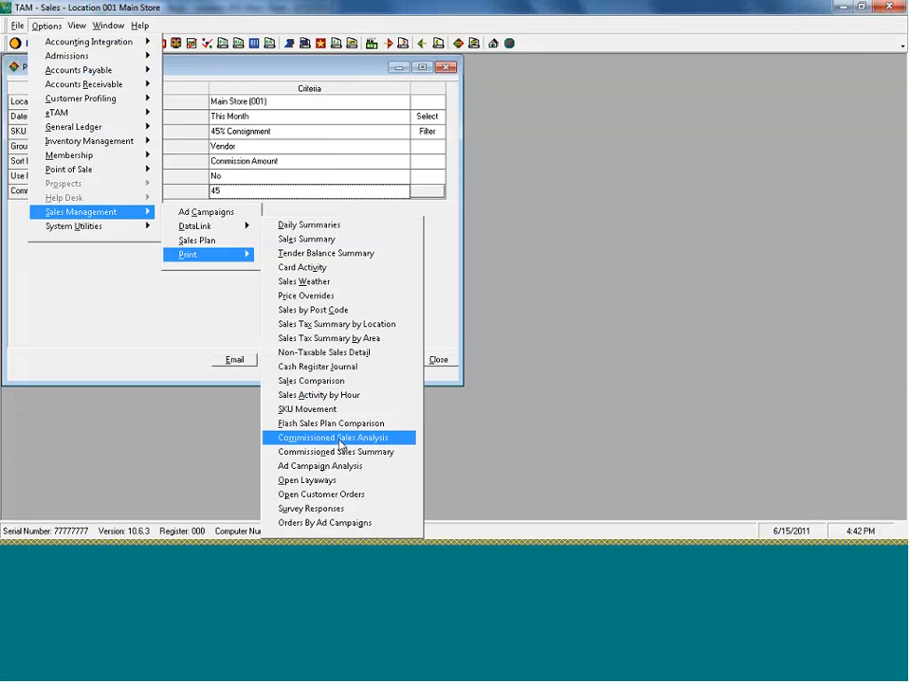
key("Escape")
key("Escape")
key("Escape")
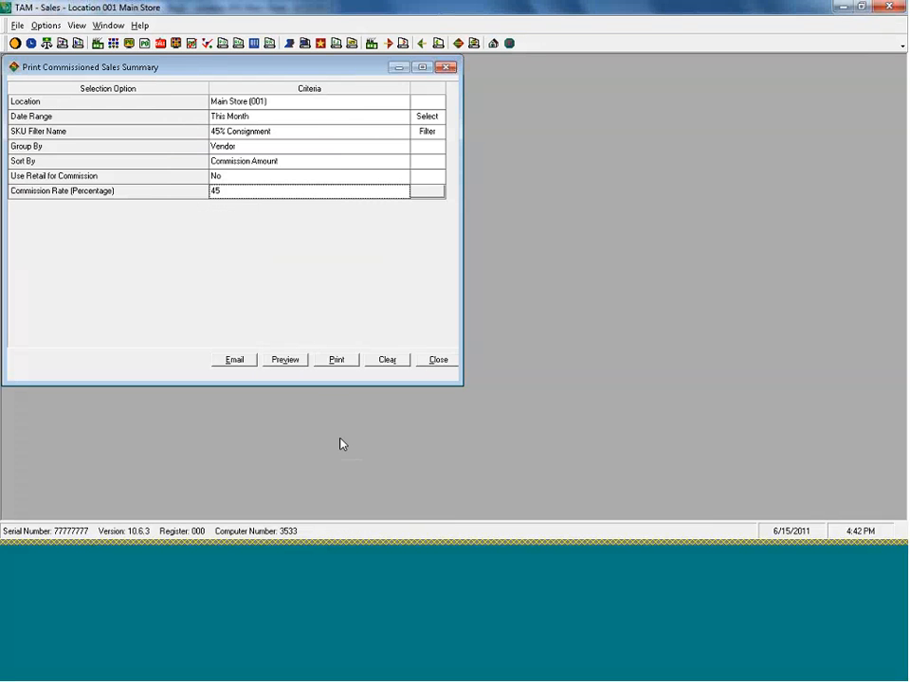
- Preview the Commissioned Sales Summary with the 50% Consignment SKU filter and a 50 percent commission rate, and close the preview and report setup
left_click(243, 189)
type("5")
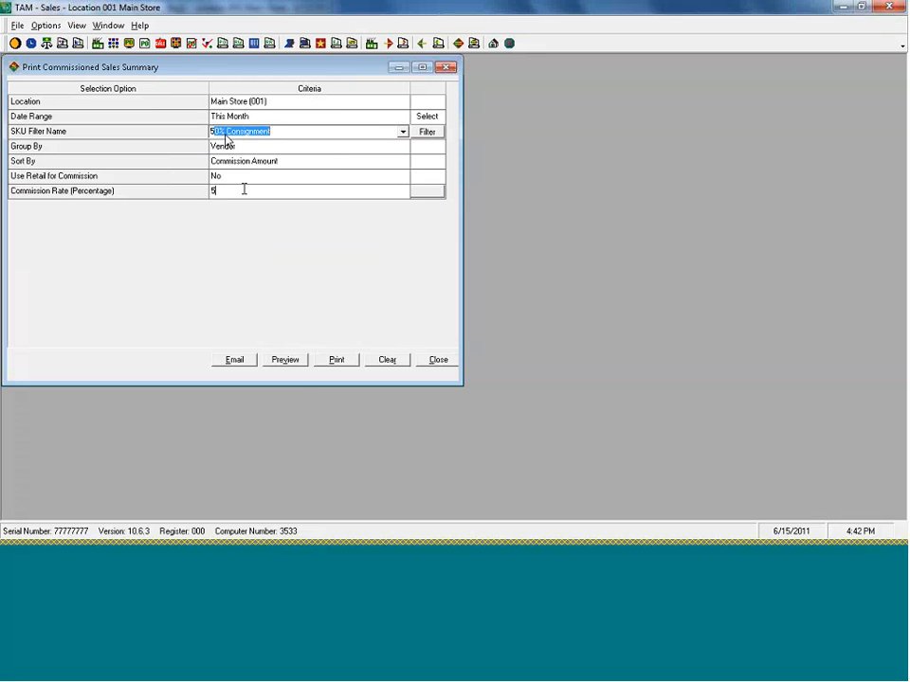
type("0")
key("Return")
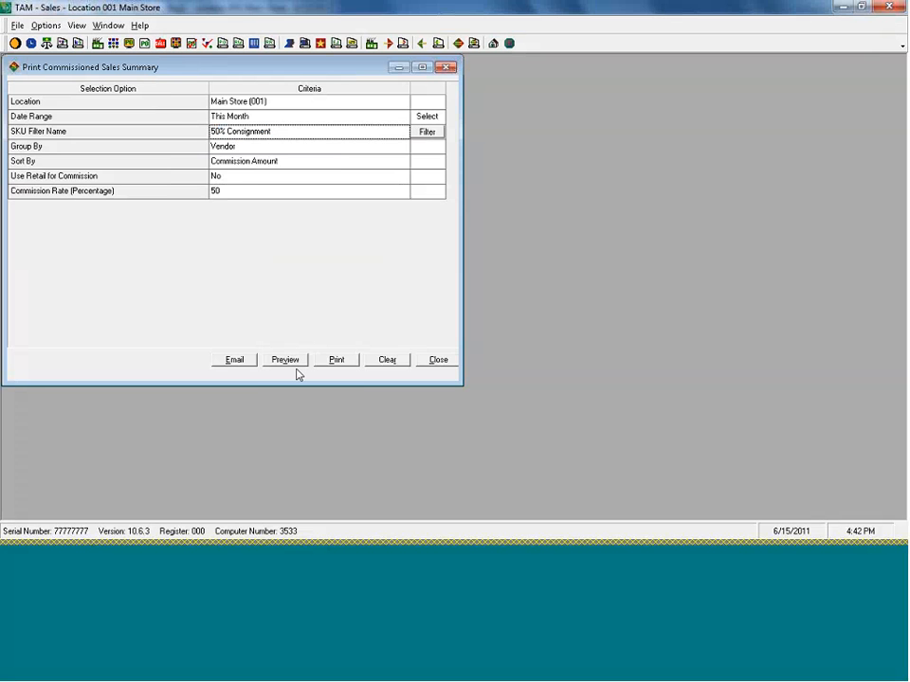
left_click(288, 364)
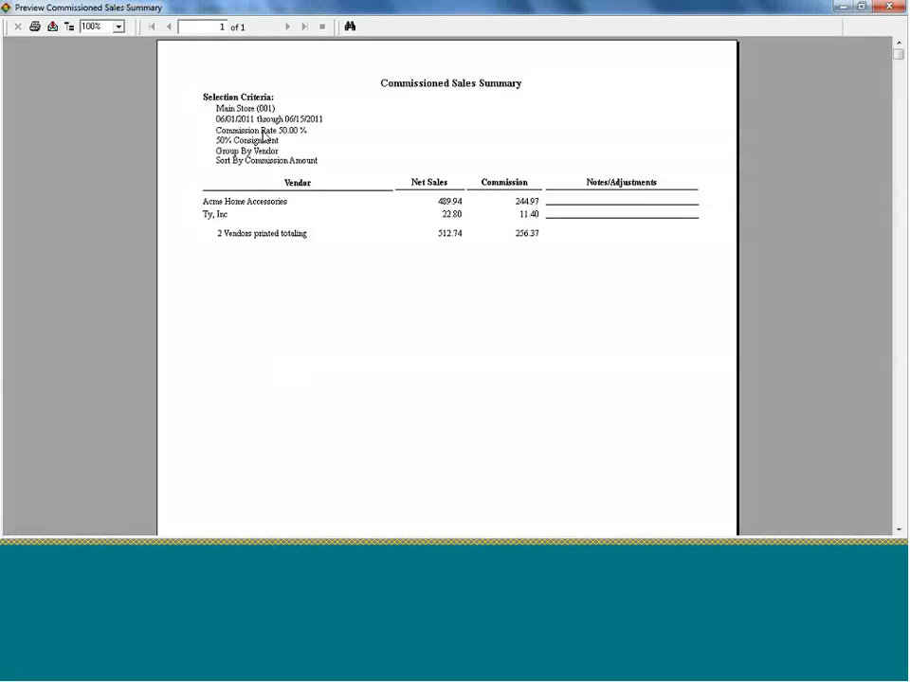
left_click(889, 8)
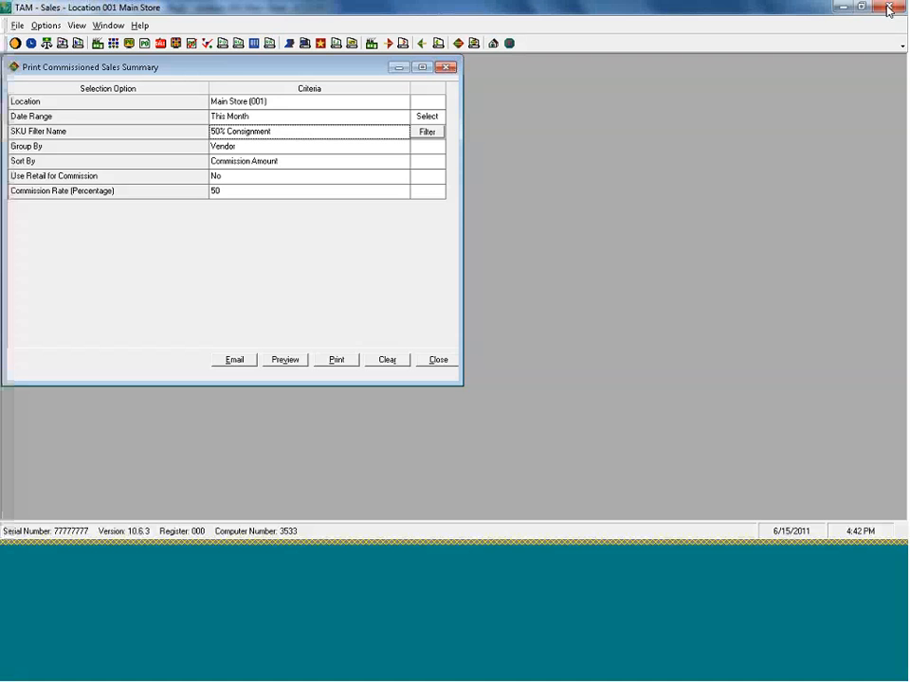
left_click(432, 358)
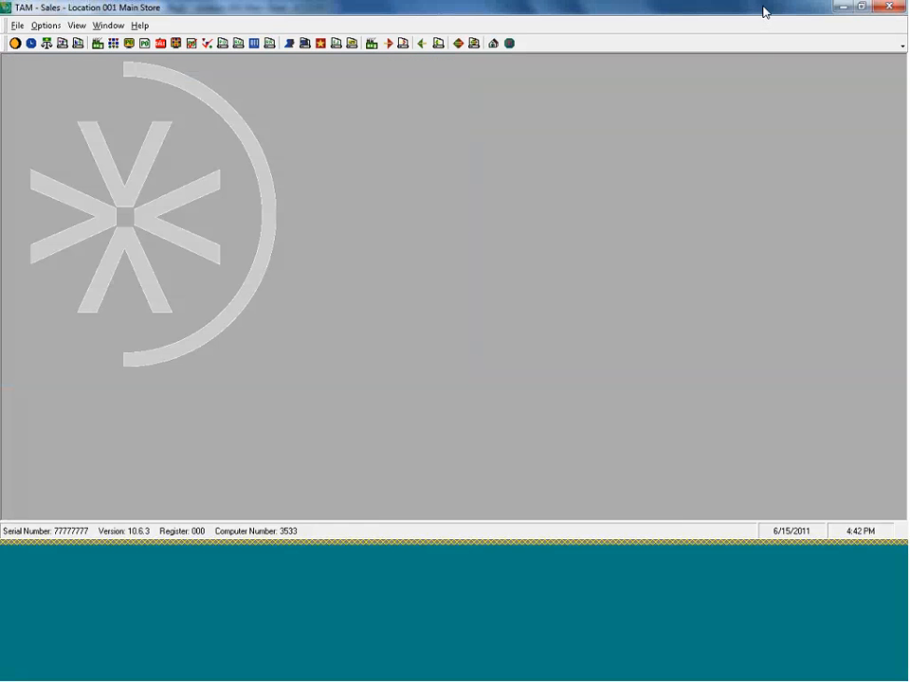